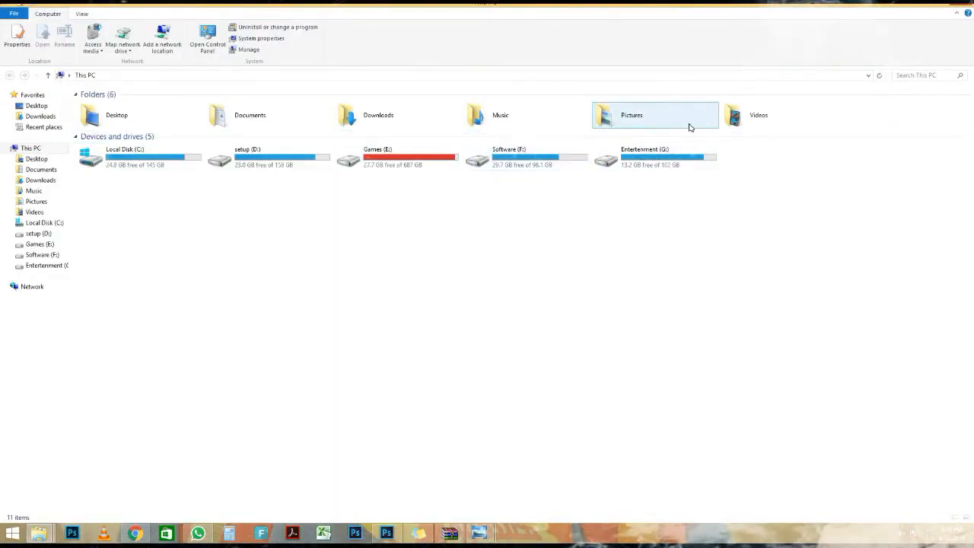
Show the Downloads folder as large thumbnails and place the gate image PicsArt_04-20-10.21.43 into the open Photoshop document.
{"action": "left_click", "coordinate": [47, 116]}
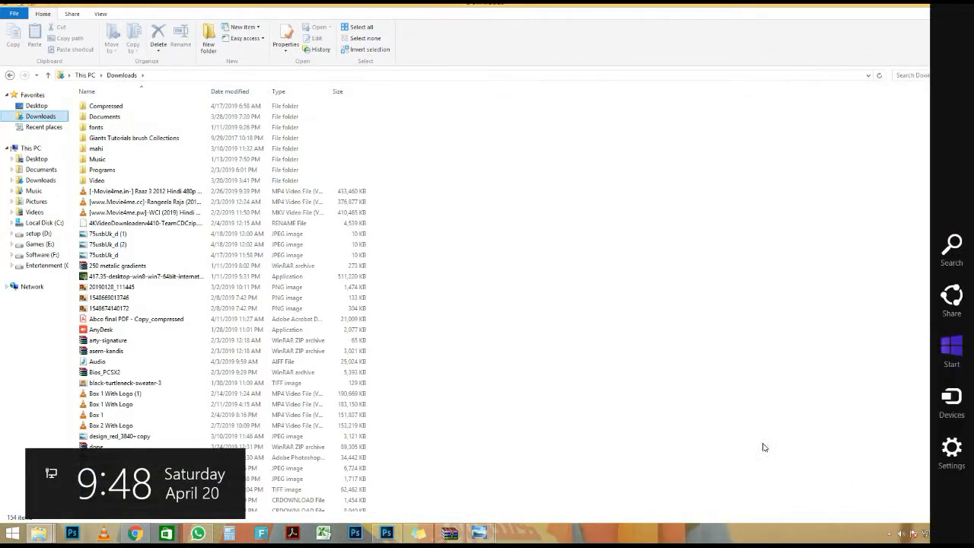
{"action": "left_click", "coordinate": [967, 518]}
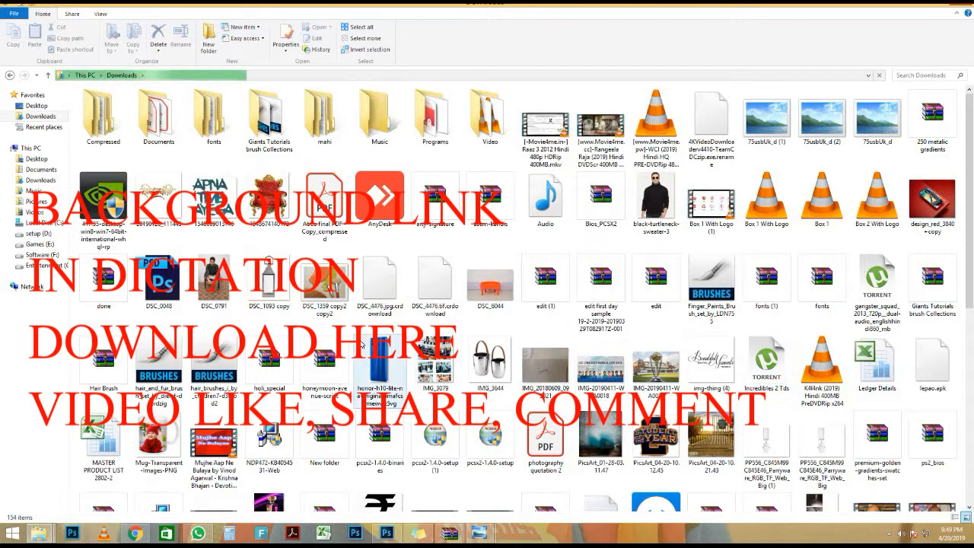
{"action": "left_click_drag", "start_coordinate": [711, 448], "coordinate": [392, 538]}
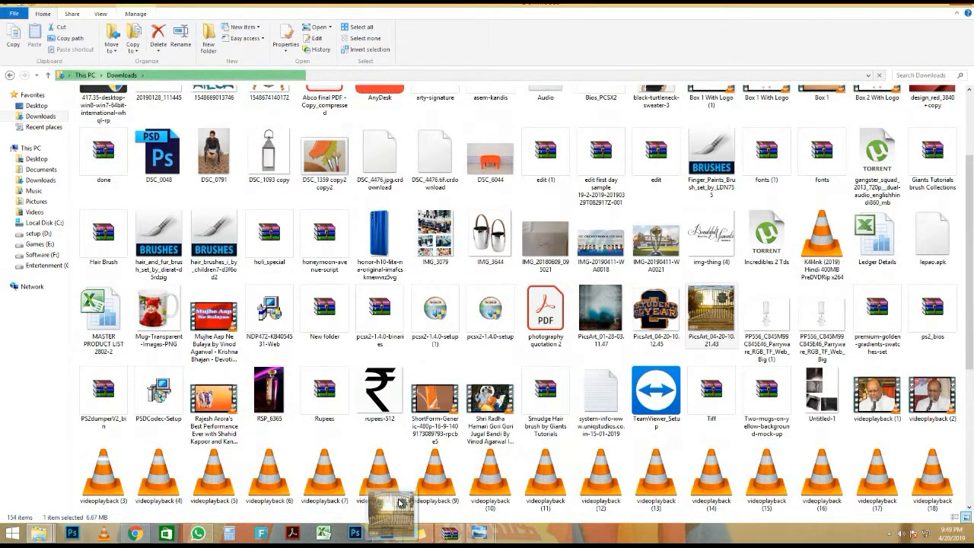
{"action": "left_click_drag", "start_coordinate": [399, 502], "coordinate": [425, 305]}
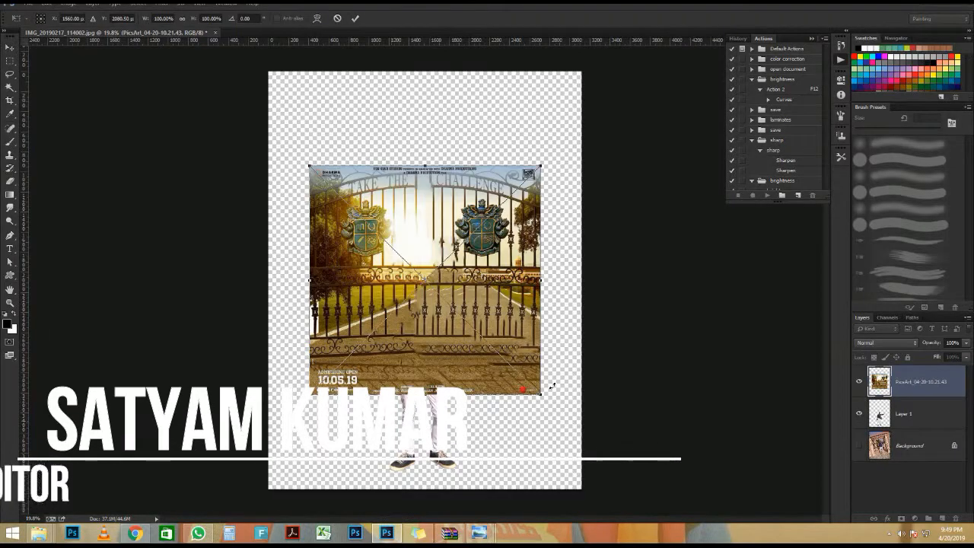
Enlarge the placed gate image to about 184% so it covers the canvas and shift it slightly to the right.
{"action": "left_click_drag", "start_coordinate": [552, 389], "coordinate": [618, 505]}
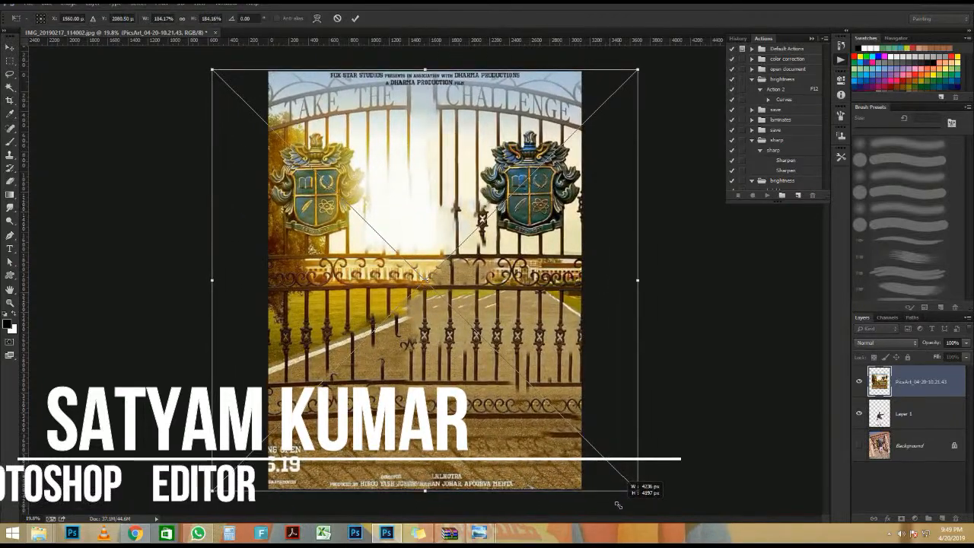
{"action": "mouse_move", "coordinate": [506, 466]}
{"action": "left_mouse_down"}
{"action": "mouse_move", "coordinate": [542, 467]}
{"action": "mouse_move", "coordinate": [517, 472]}
{"action": "left_mouse_up"}
{"action": "key", "text": "Return"}
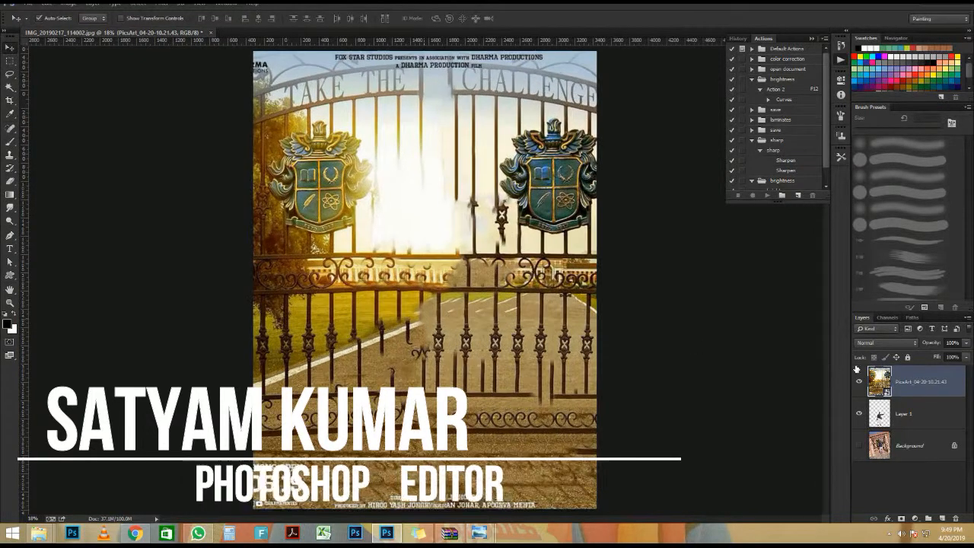
Move the gate image layer beneath Layer 1 so the cut-out man stands in front of it.
{"action": "left_click_drag", "start_coordinate": [913, 384], "coordinate": [914, 430]}
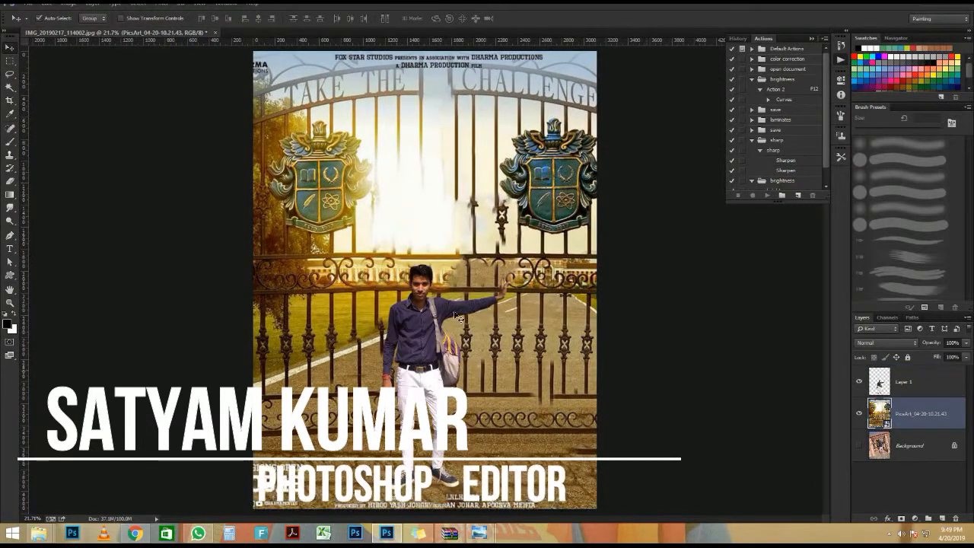
{"action": "key", "text": "ctrl+t"}
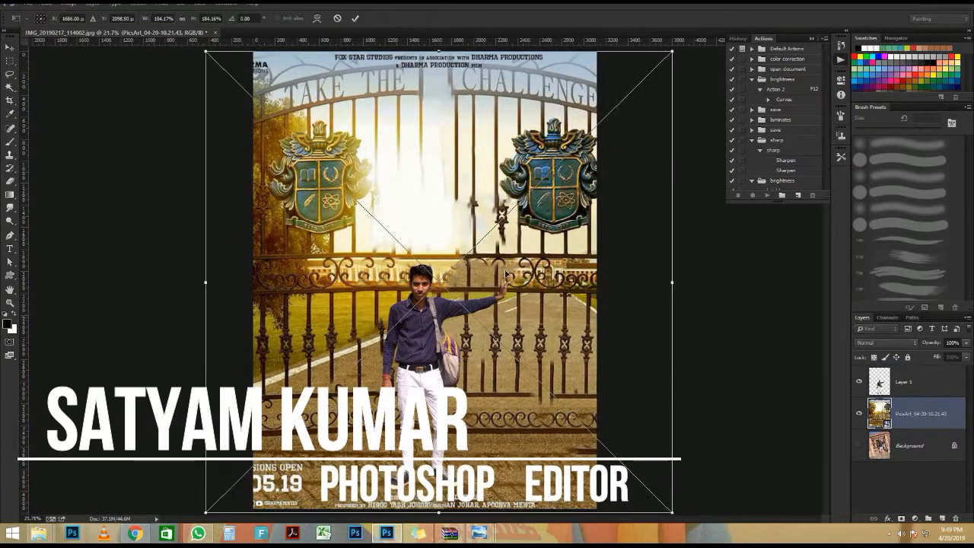
{"action": "scroll", "coordinate": [605, 159], "scroll_direction": "down", "scroll_amount": 3}
{"action": "key", "text": "Return"}
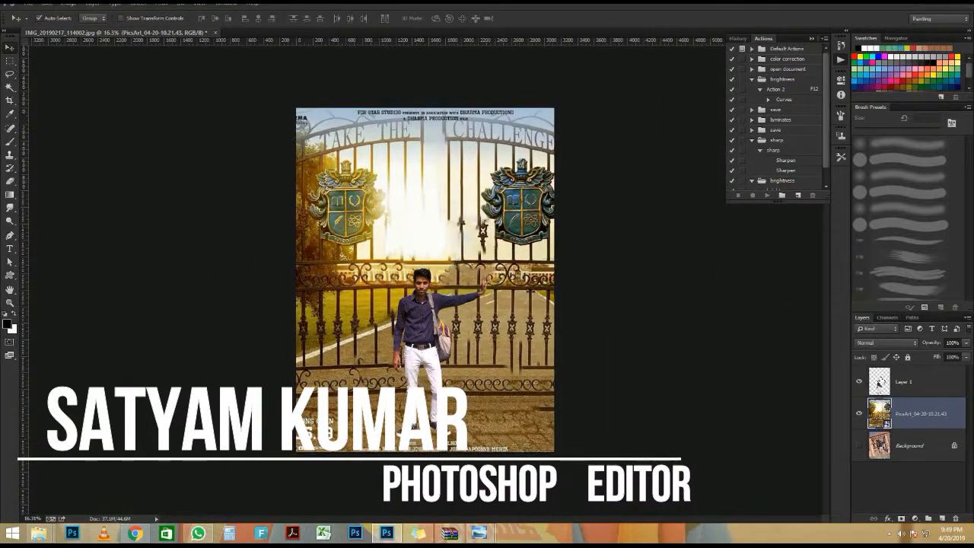
Scale the cut-out man on Layer 1 to about 136% and position him with his hand against the gate's right crest.
{"action": "left_click", "coordinate": [940, 386]}
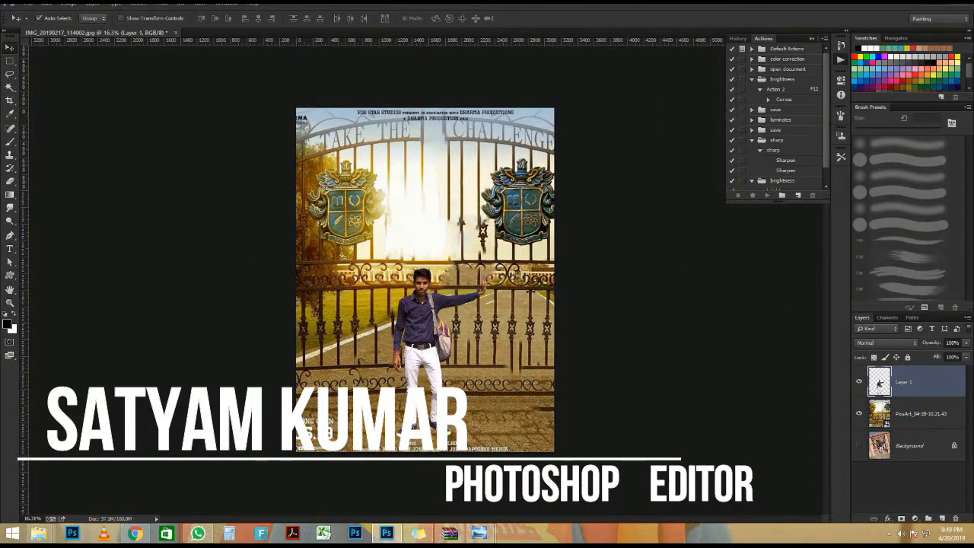
{"action": "key", "text": "ctrl+0"}
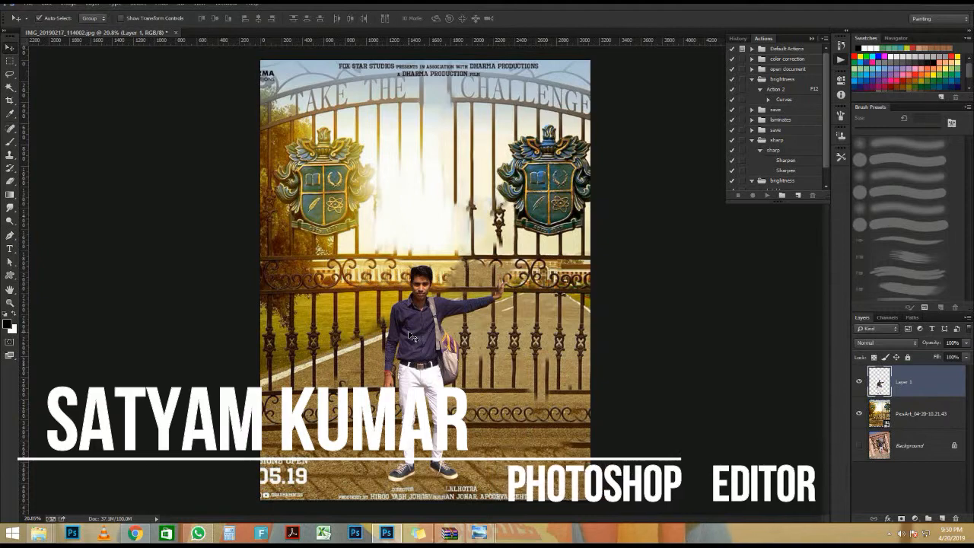
{"action": "key", "text": "ctrl+t"}
{"action": "left_click_drag", "start_coordinate": [509, 266], "coordinate": [610, 166]}
{"action": "left_click_drag", "start_coordinate": [483, 253], "coordinate": [455, 253]}
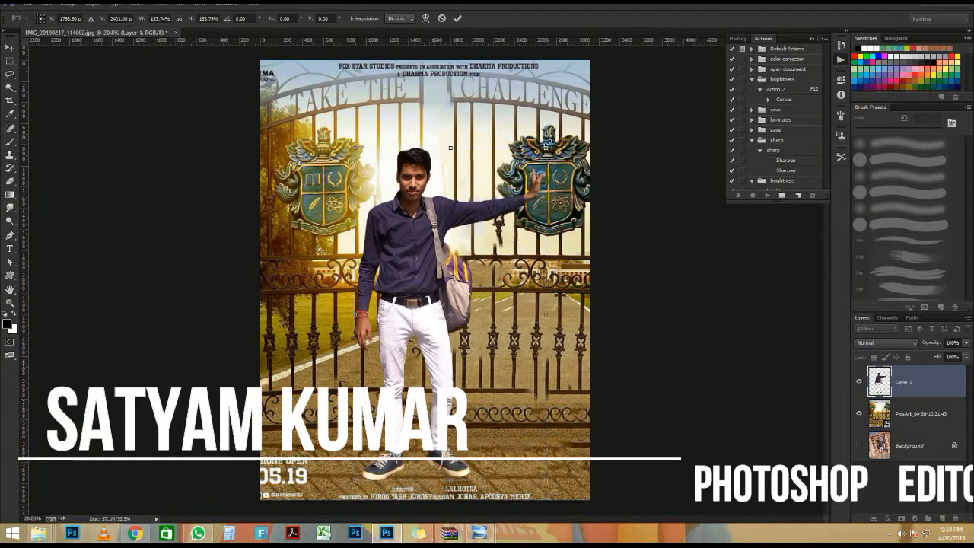
{"action": "left_click_drag", "start_coordinate": [546, 148], "coordinate": [523, 183]}
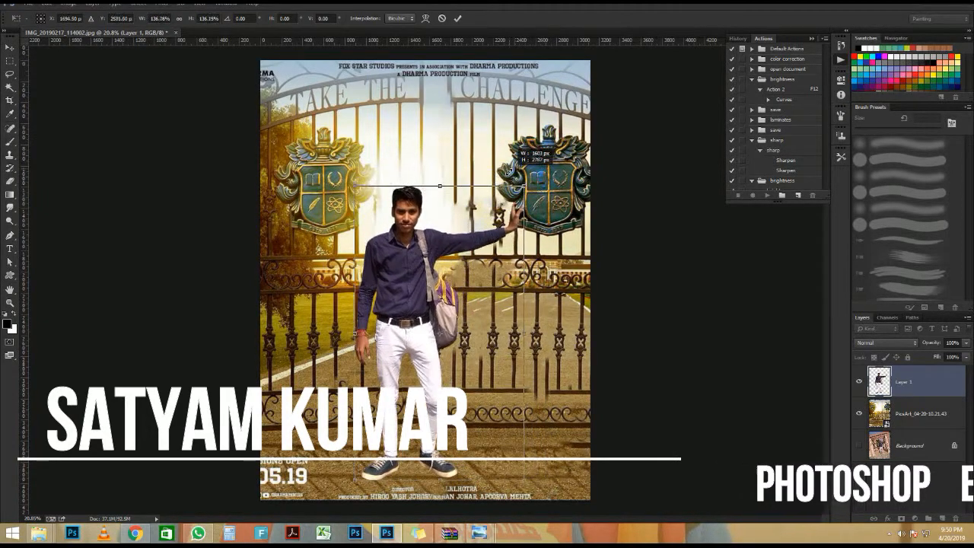
{"action": "key", "text": "Return"}
{"action": "scroll", "coordinate": [418, 186], "scroll_direction": "up", "scroll_amount": 3}
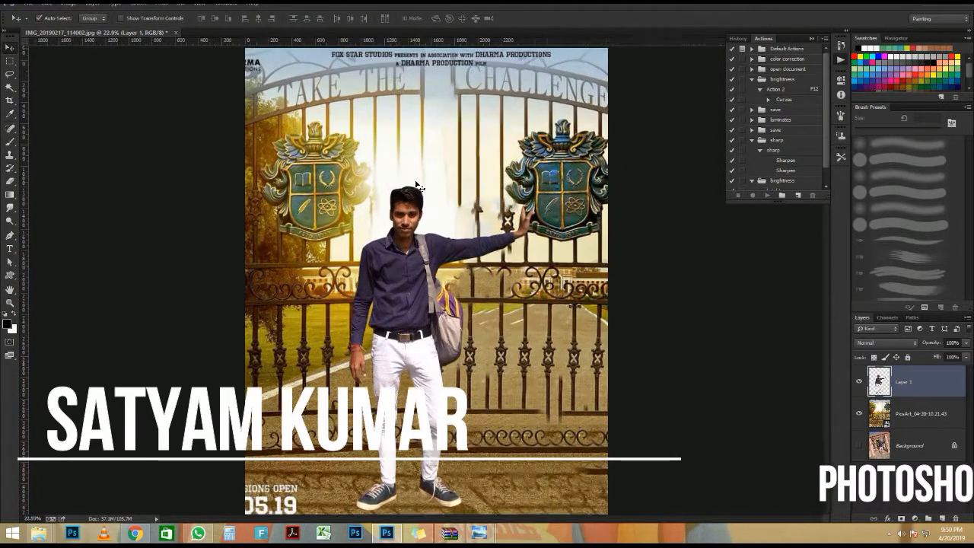
{"action": "scroll", "coordinate": [438, 228], "scroll_direction": "up", "scroll_amount": 2}
{"action": "left_click_drag", "start_coordinate": [409, 338], "coordinate": [412, 344]}
{"action": "scroll", "coordinate": [426, 198], "scroll_direction": "down", "scroll_amount": 4}
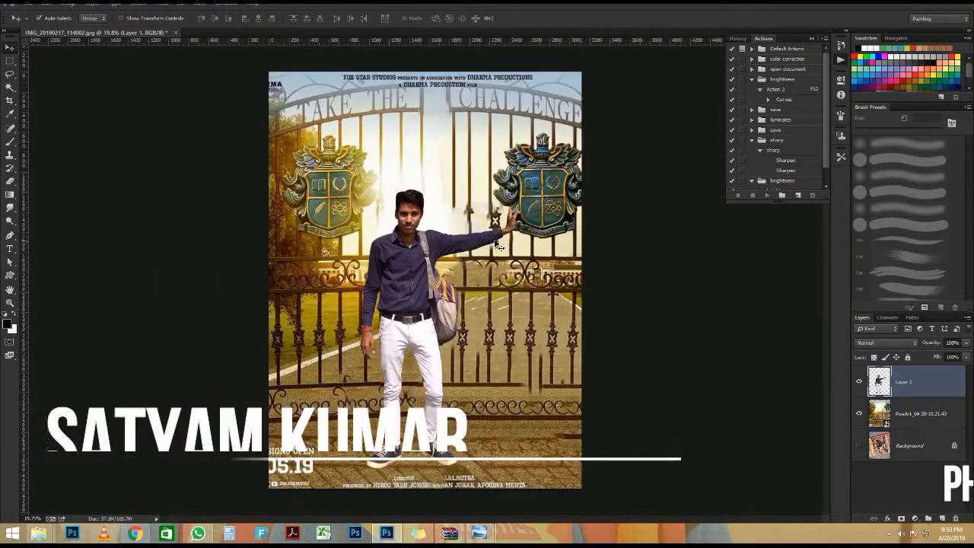
{"action": "scroll", "coordinate": [504, 268], "scroll_direction": "up", "scroll_amount": 1}
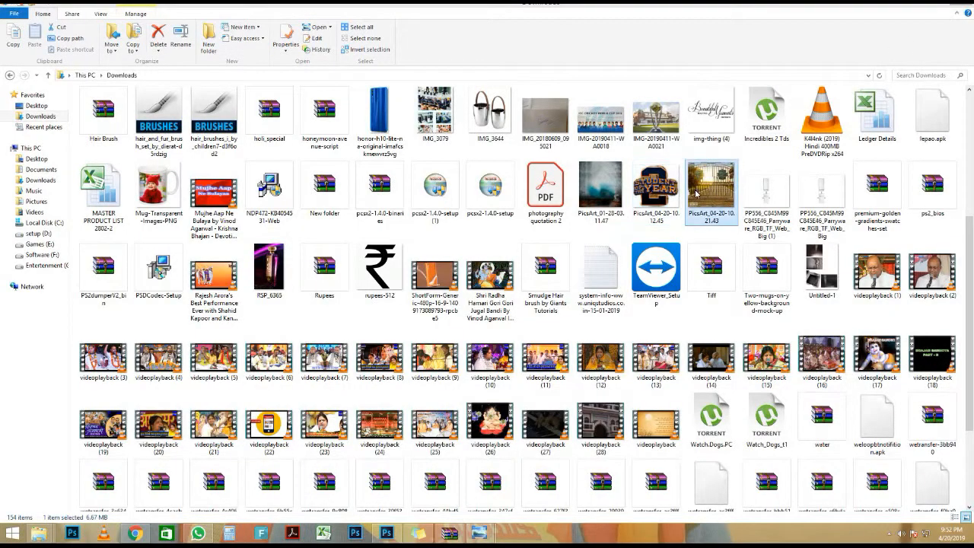
{"action": "left_click_drag", "start_coordinate": [711, 199], "coordinate": [494, 456]}
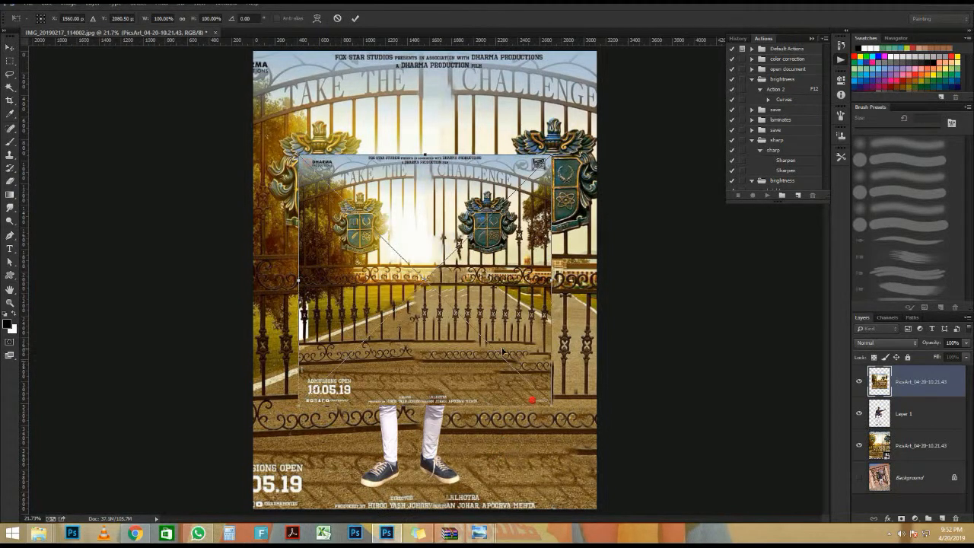
{"action": "key", "text": "Return"}
{"action": "key", "text": "Delete"}
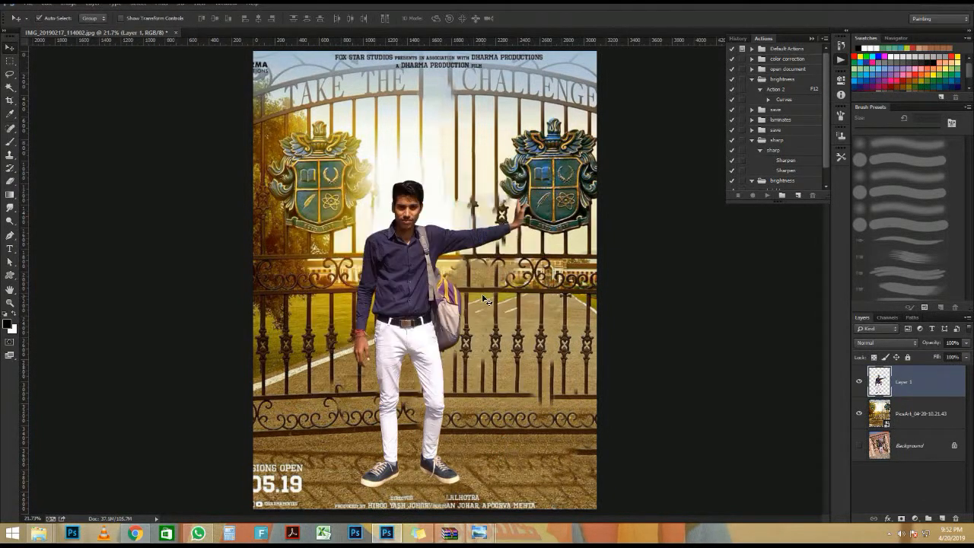
Place the Student of the Year 2 logo from Downloads, scale it to about 344% and position it in the poster's lower right.
{"action": "key", "text": "alt+Tab"}
{"action": "left_click_drag", "start_coordinate": [656, 148], "coordinate": [447, 432]}
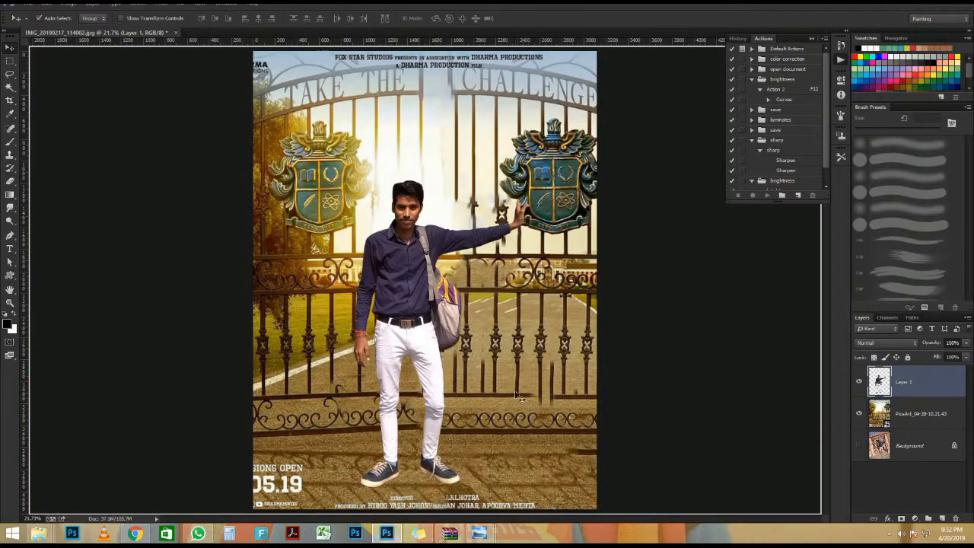
{"action": "left_click_drag", "start_coordinate": [518, 396], "coordinate": [477, 356]}
{"action": "left_click_drag", "start_coordinate": [445, 299], "coordinate": [500, 349]}
{"action": "left_click_drag", "start_coordinate": [453, 259], "coordinate": [557, 383]}
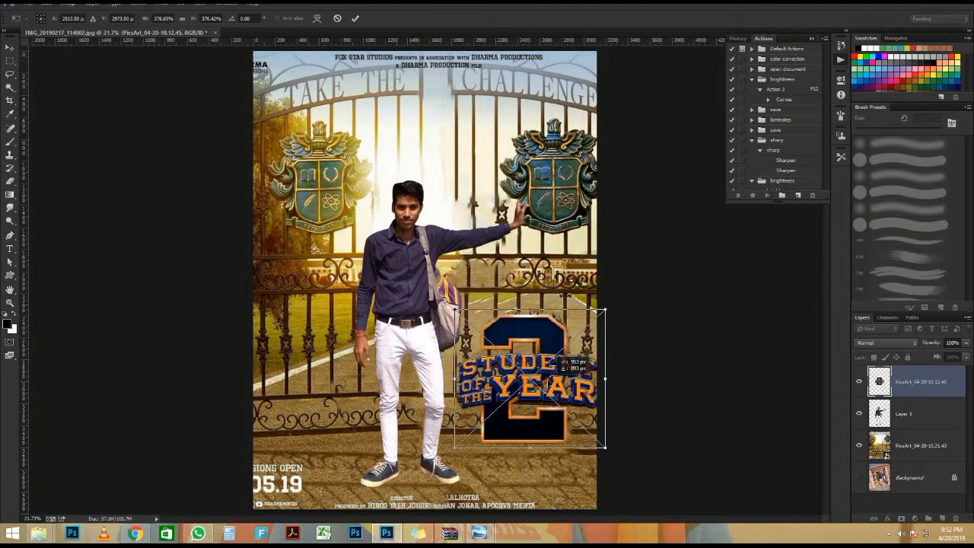
{"action": "left_click_drag", "start_coordinate": [602, 313], "coordinate": [592, 323]}
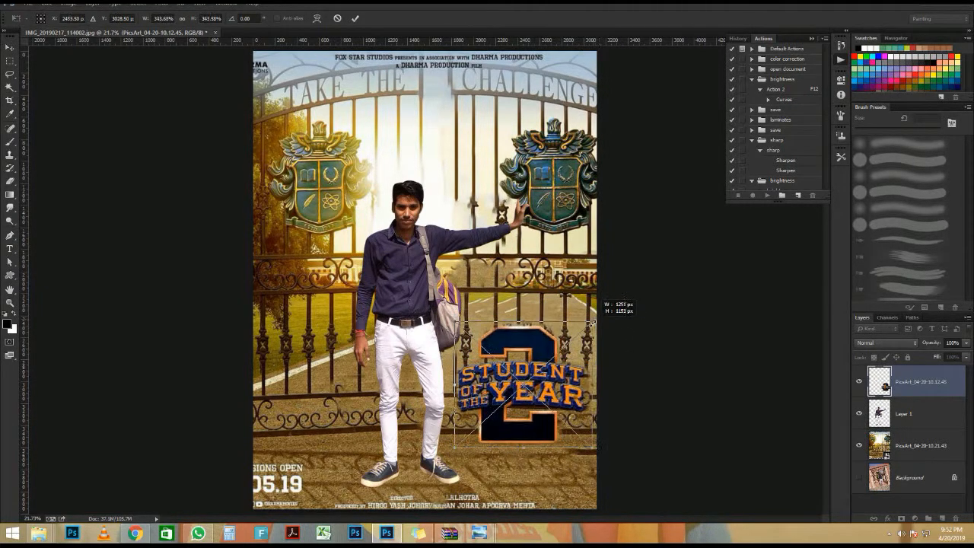
{"action": "mouse_move", "coordinate": [541, 380]}
{"action": "left_mouse_down"}
{"action": "mouse_move", "coordinate": [536, 398]}
{"action": "mouse_move", "coordinate": [557, 382]}
{"action": "left_mouse_up"}
{"action": "key", "text": "Return"}
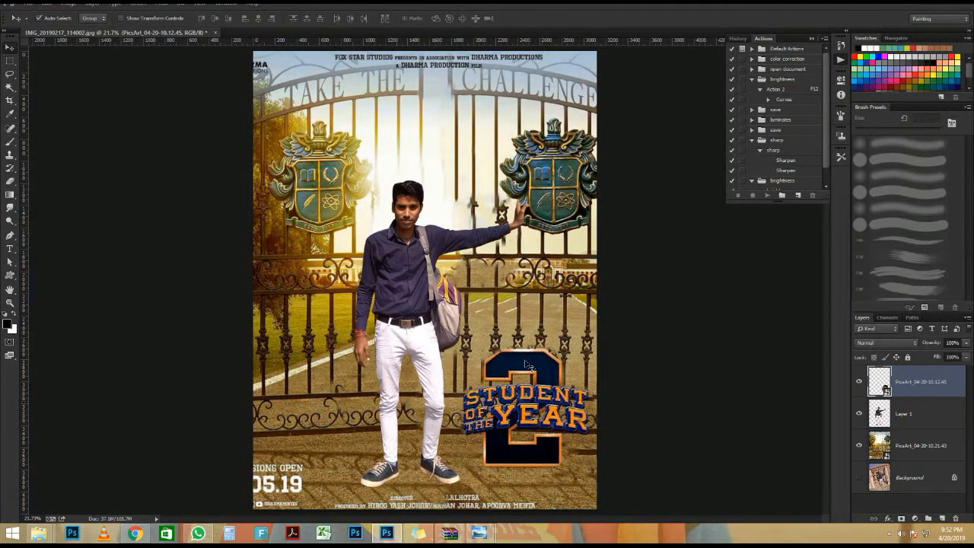
{"action": "scroll", "coordinate": [525, 361], "scroll_direction": "down", "scroll_amount": 5}
{"action": "scroll", "coordinate": [488, 217], "scroll_direction": "up", "scroll_amount": 3}
{"action": "scroll", "coordinate": [487, 218], "scroll_direction": "up", "scroll_amount": 1}
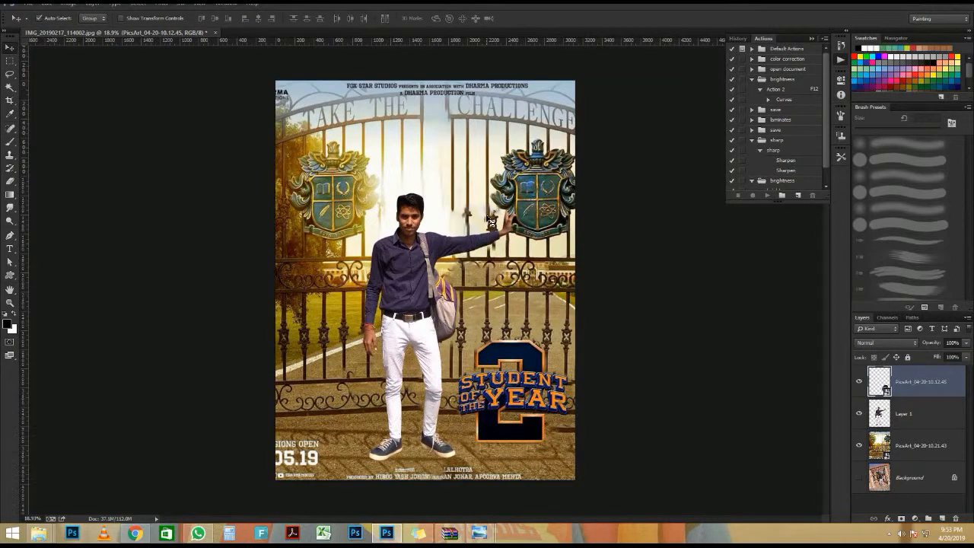
{"action": "scroll", "coordinate": [491, 221], "scroll_direction": "down", "scroll_amount": 2}
{"action": "scroll", "coordinate": [449, 220], "scroll_direction": "up", "scroll_amount": 2}
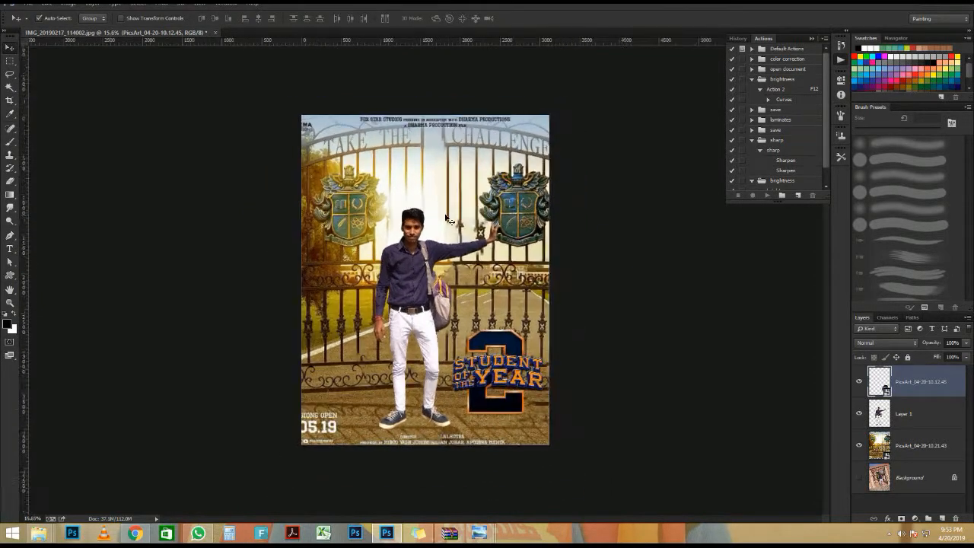
{"action": "scroll", "coordinate": [439, 218], "scroll_direction": "up", "scroll_amount": 1}
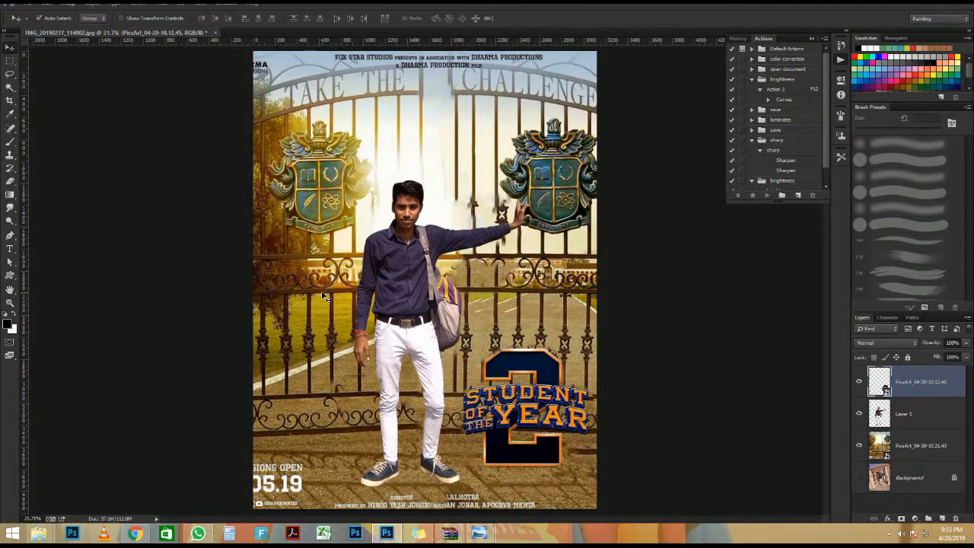
{"action": "mouse_move", "coordinate": [45, 534]}
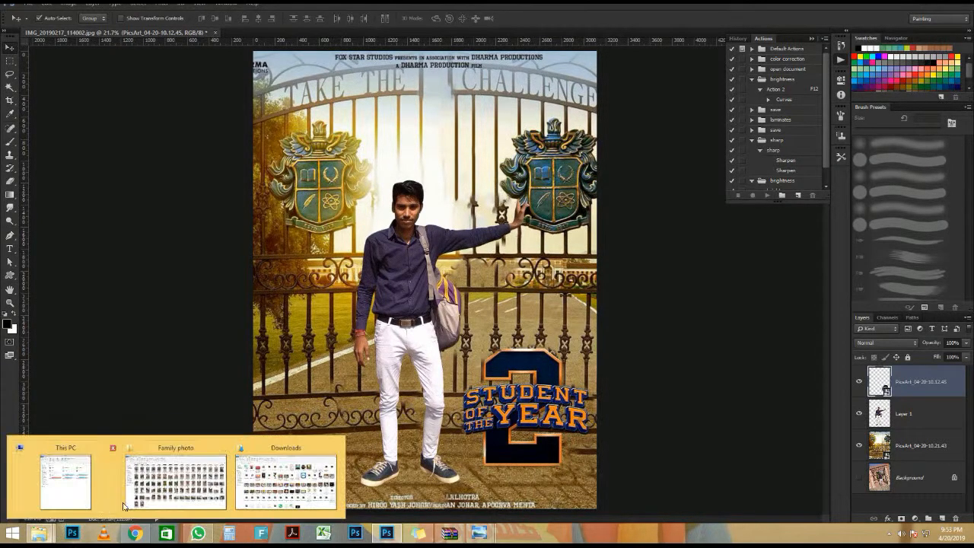
{"action": "left_click", "coordinate": [288, 502]}
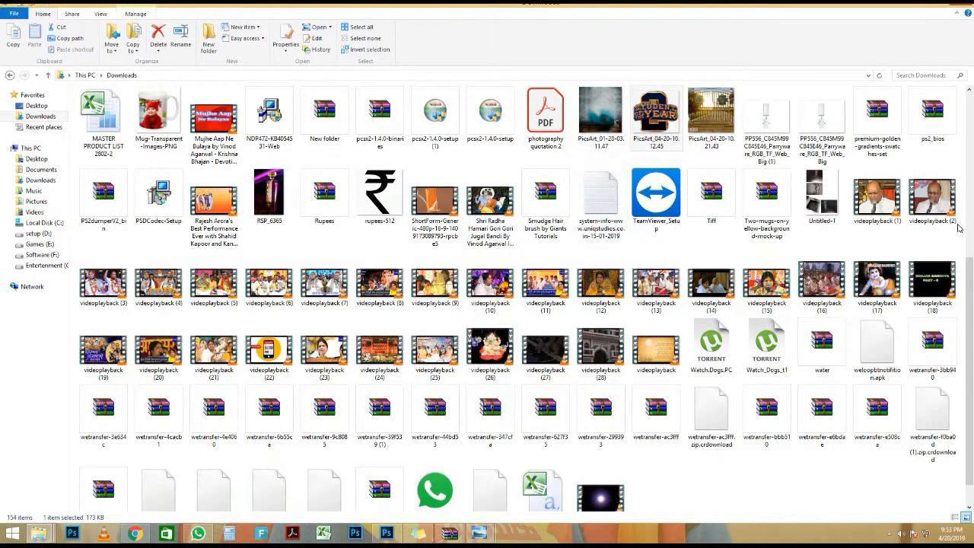
{"action": "scroll", "coordinate": [972, 335], "scroll_direction": "up", "scroll_amount": 3}
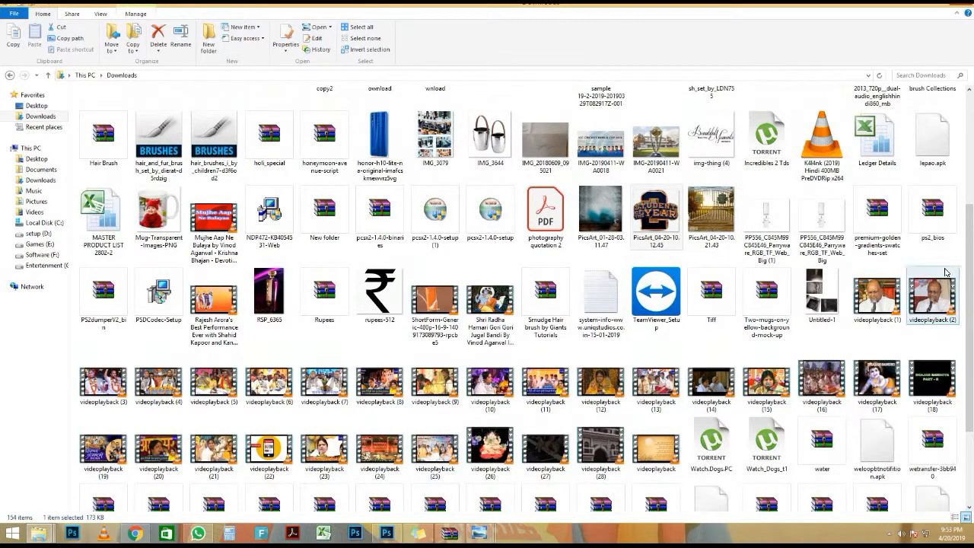
{"action": "left_click_drag", "start_coordinate": [970, 264], "coordinate": [972, 158]}
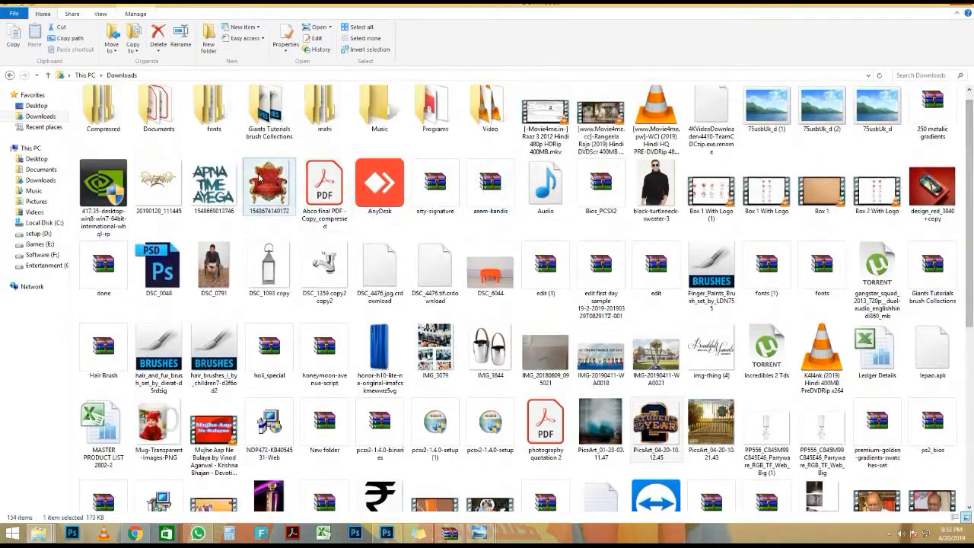
{"action": "left_click_drag", "start_coordinate": [213, 187], "coordinate": [456, 191]}
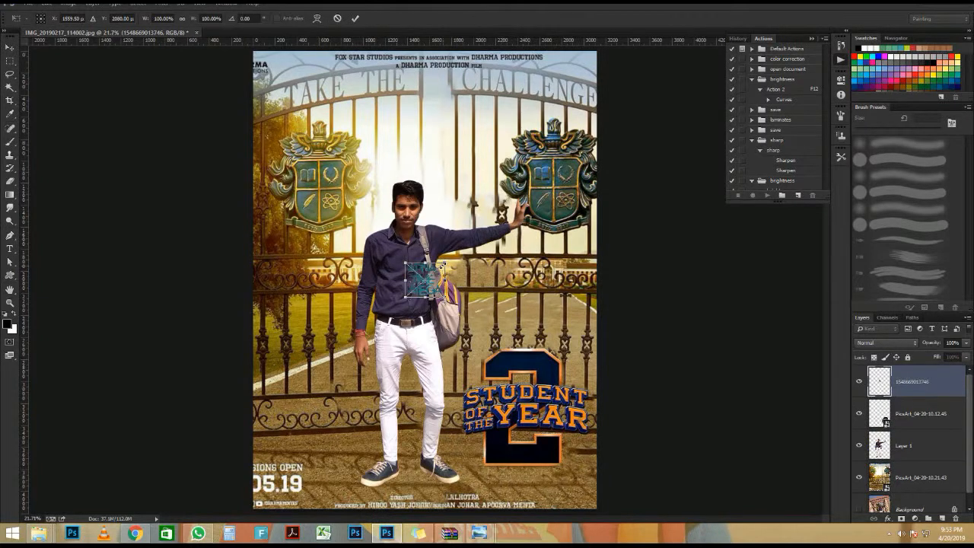
{"action": "key", "text": "Return"}
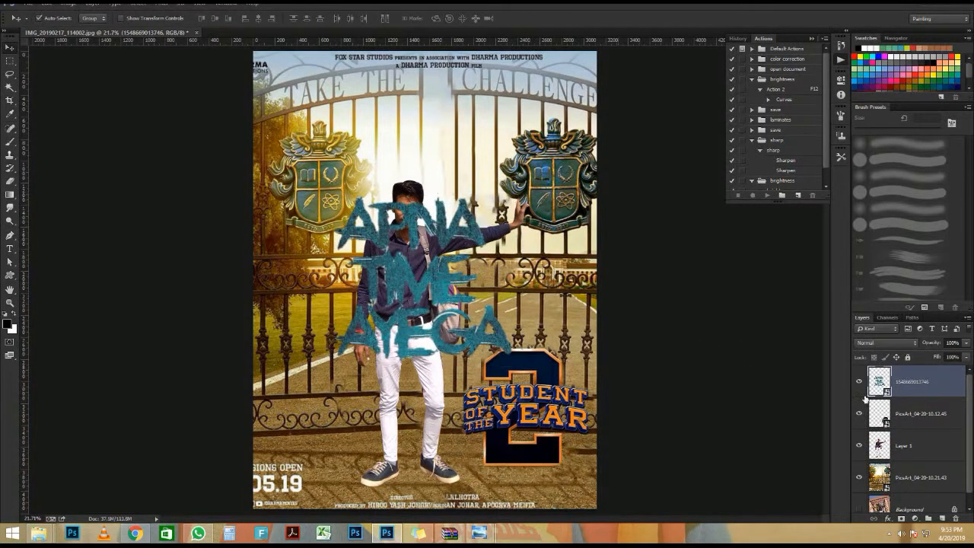
Try the teal text graphic behind the man and higher on the gate, and delete its layer.
{"action": "left_click_drag", "start_coordinate": [909, 388], "coordinate": [908, 461]}
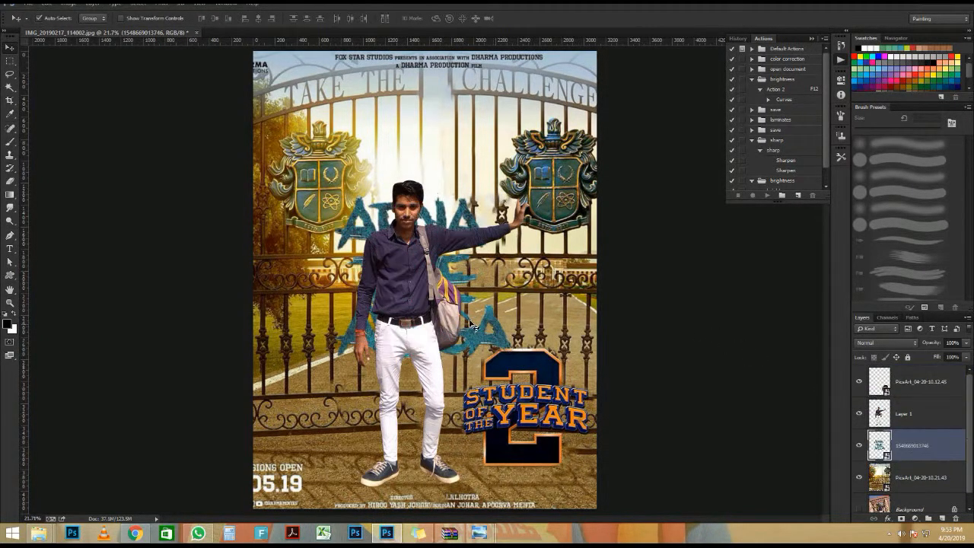
{"action": "left_click_drag", "start_coordinate": [464, 218], "coordinate": [482, 155]}
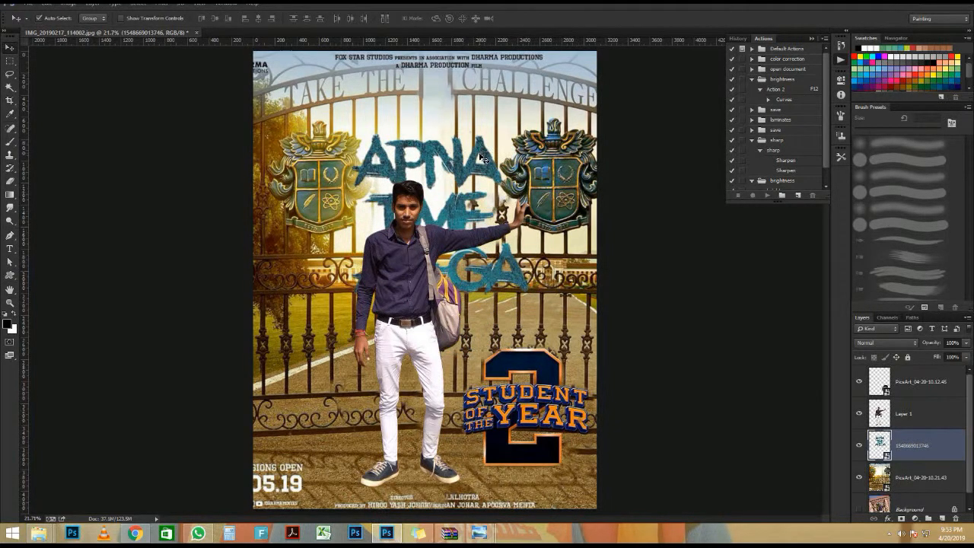
{"action": "key", "text": "Delete"}
{"action": "scroll", "coordinate": [428, 261], "scroll_direction": "down", "scroll_amount": 2}
{"action": "scroll", "coordinate": [429, 262], "scroll_direction": "up", "scroll_amount": 2}
{"action": "key", "text": "alt+Tab"}
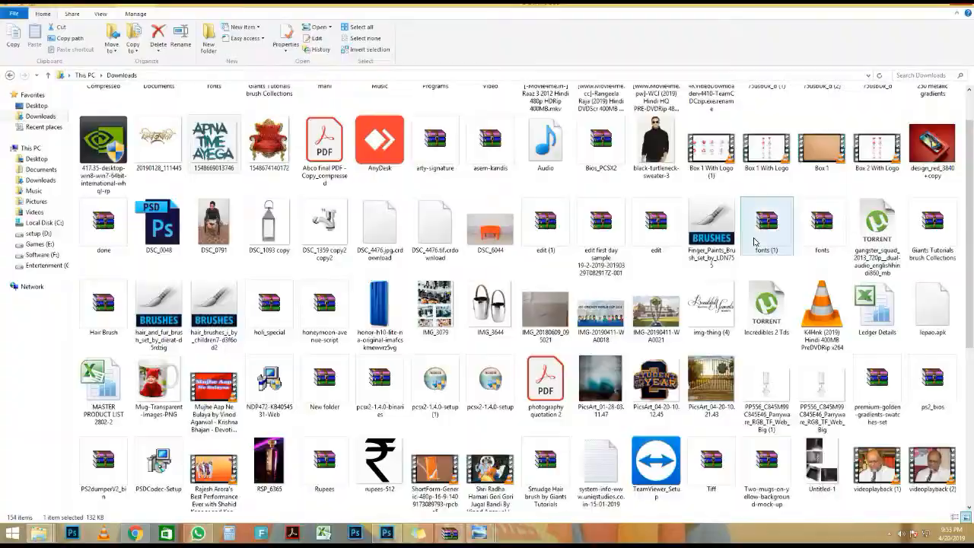
{"action": "key", "text": "alt+Tab"}
Try painting black shadow strokes under the man's shoes on a new layer with a 500 px soft brush.
{"action": "left_click", "coordinate": [935, 414]}
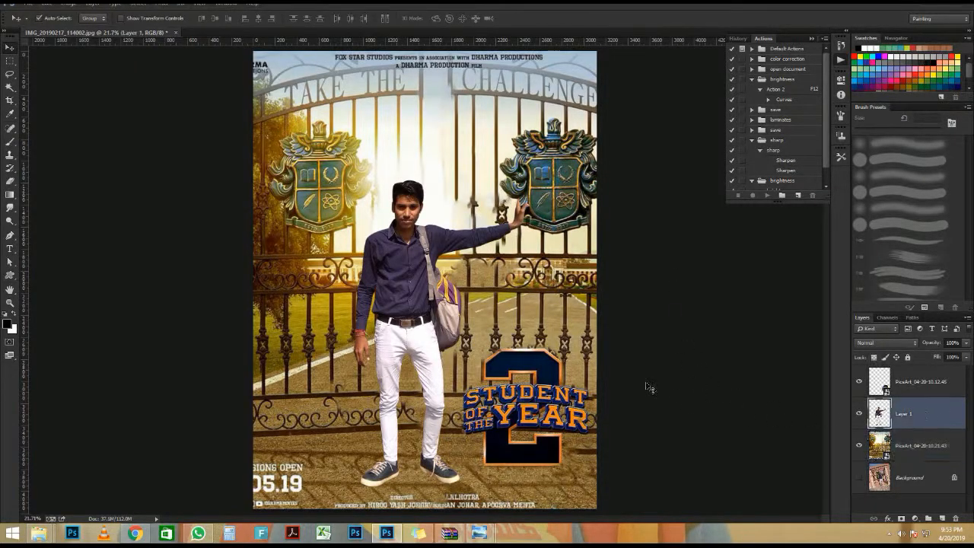
{"action": "scroll", "coordinate": [547, 369], "scroll_direction": "down", "scroll_amount": 1}
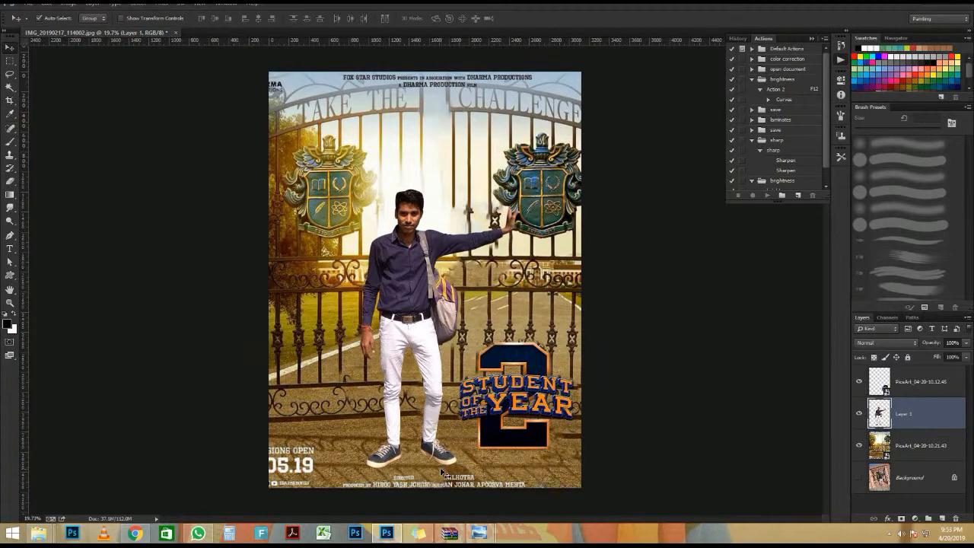
{"action": "key", "text": "b"}
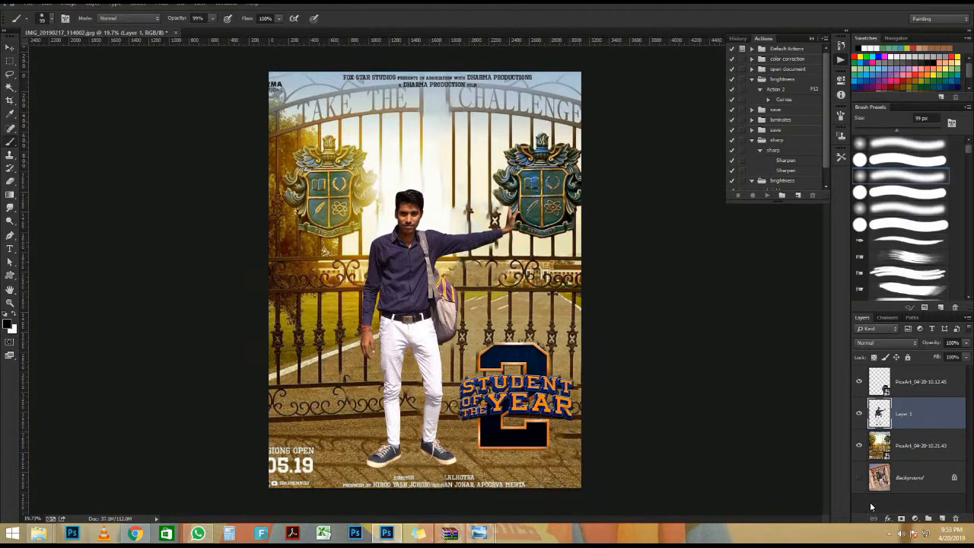
{"action": "left_click", "coordinate": [944, 517]}
{"action": "scroll", "coordinate": [444, 428], "scroll_direction": "up", "scroll_amount": 3}
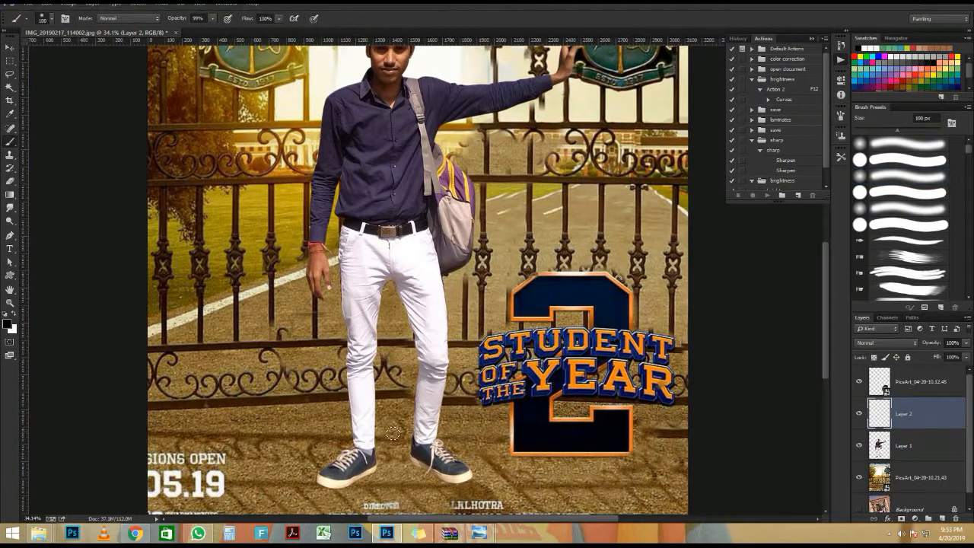
{"action": "mouse_move", "coordinate": [347, 472]}
{"action": "left_mouse_down"}
{"action": "mouse_move", "coordinate": [267, 493]}
{"action": "mouse_move", "coordinate": [373, 462]}
{"action": "mouse_move", "coordinate": [350, 465]}
{"action": "mouse_move", "coordinate": [463, 483]}
{"action": "mouse_move", "coordinate": [437, 464]}
{"action": "mouse_move", "coordinate": [530, 525]}
{"action": "mouse_move", "coordinate": [424, 454]}
{"action": "mouse_move", "coordinate": [372, 470]}
{"action": "mouse_move", "coordinate": [354, 489]}
{"action": "left_mouse_up"}
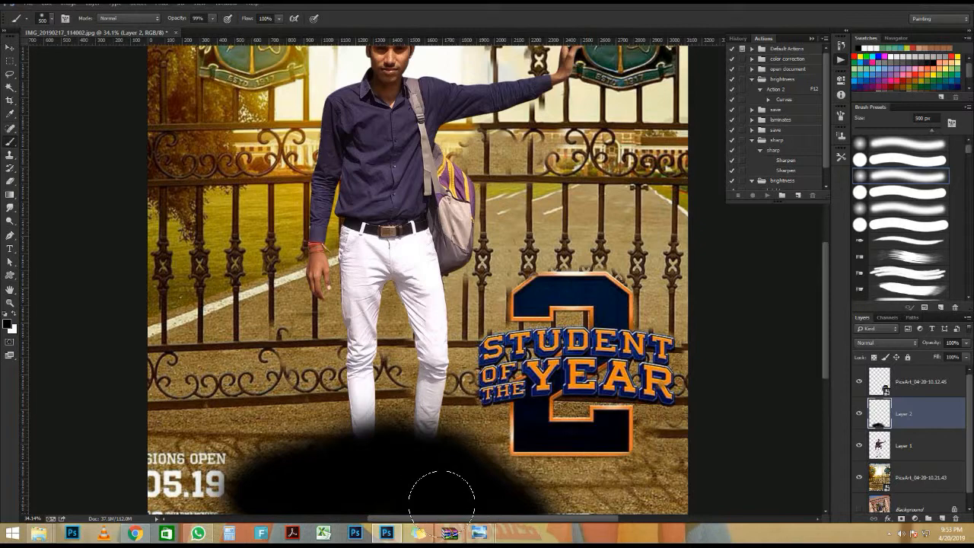
{"action": "key", "text": "ctrl+z"}
{"action": "scroll", "coordinate": [445, 508], "scroll_direction": "down", "scroll_amount": 3}
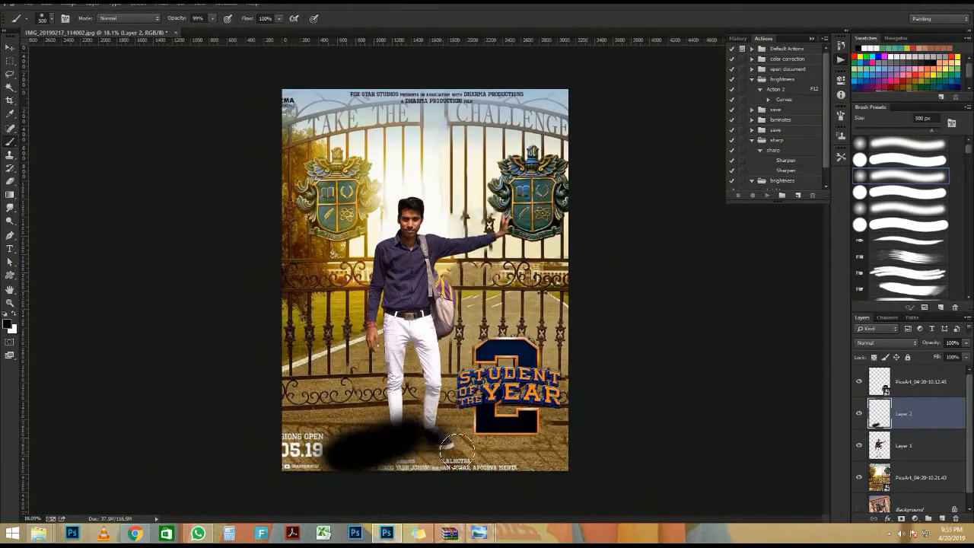
{"action": "left_click_drag", "start_coordinate": [455, 449], "coordinate": [503, 484]}
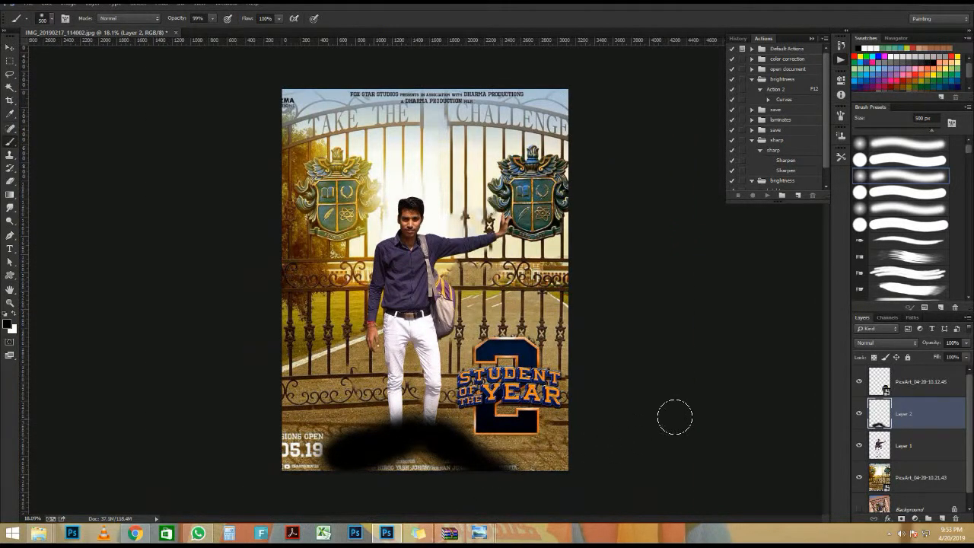
Try the shadow layer beneath the man's Layer 1 with Soft Light blending and opacity lowered to 41%.
{"action": "mouse_move", "coordinate": [935, 420]}
{"action": "left_mouse_down"}
{"action": "mouse_move", "coordinate": [935, 457]}
{"action": "mouse_move", "coordinate": [938, 423]}
{"action": "left_mouse_up"}
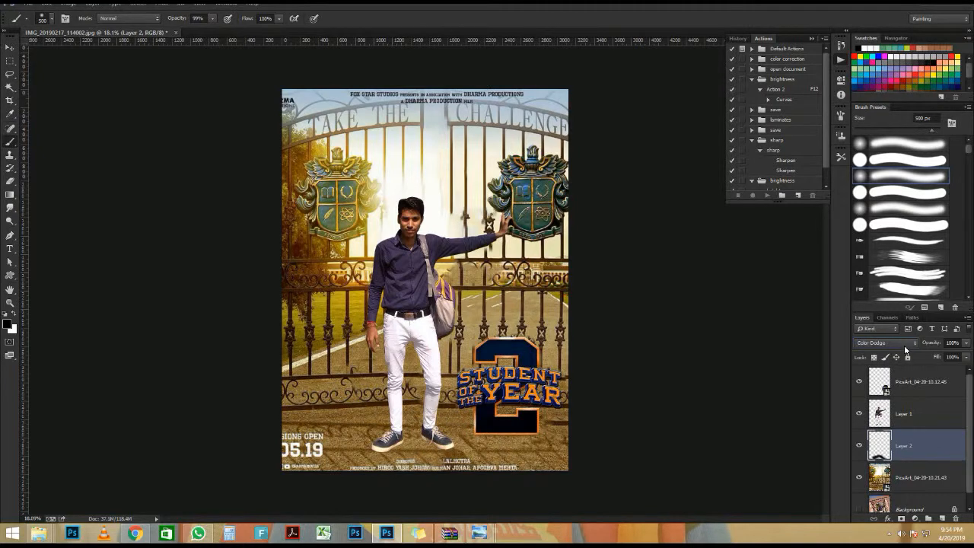
{"action": "scroll", "coordinate": [905, 348], "scroll_direction": "down", "scroll_amount": 1}
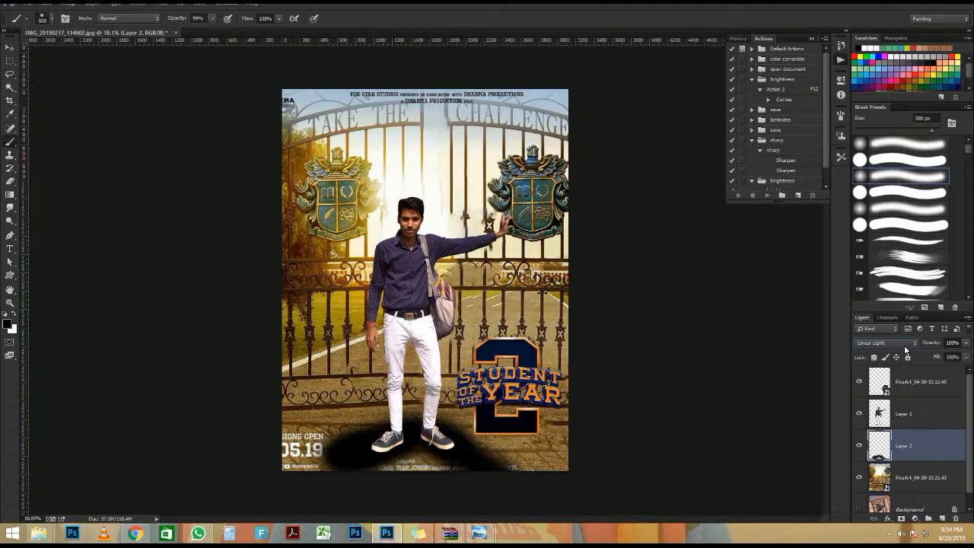
{"action": "scroll", "coordinate": [905, 349], "scroll_direction": "up", "scroll_amount": 1}
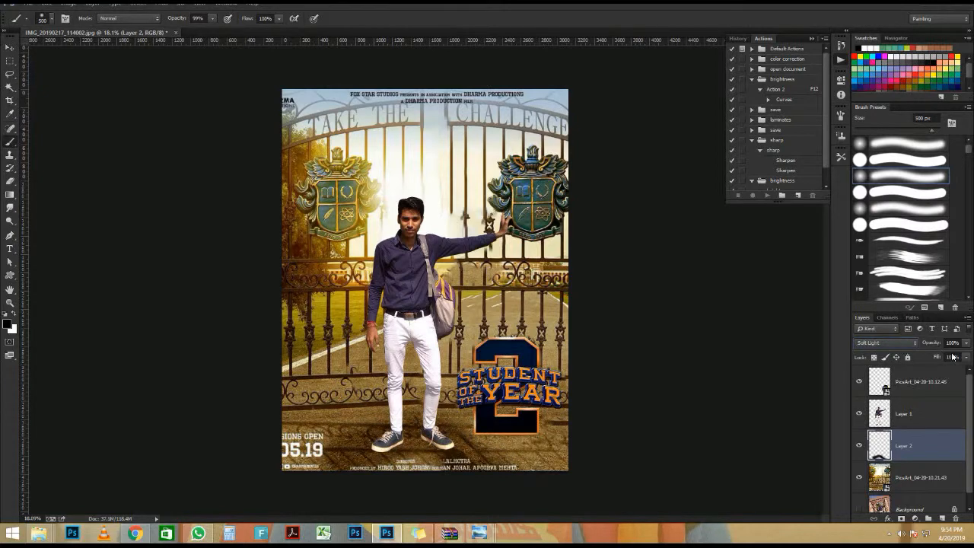
{"action": "left_click_drag", "start_coordinate": [910, 345], "coordinate": [901, 344]}
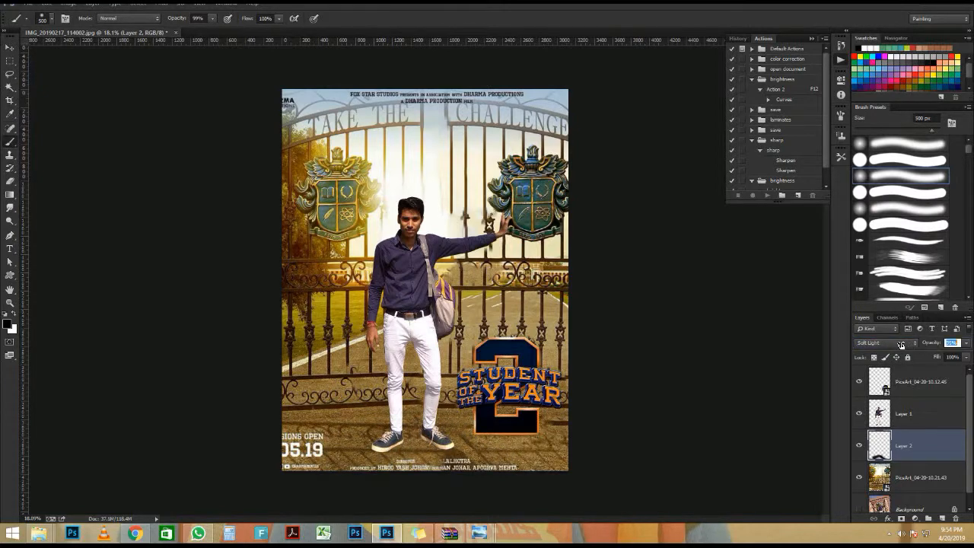
Try the Linear Light, Exclusion, Subtract and Divide blend modes on the shadow layer, and delete the layer.
{"action": "left_click", "coordinate": [882, 344]}
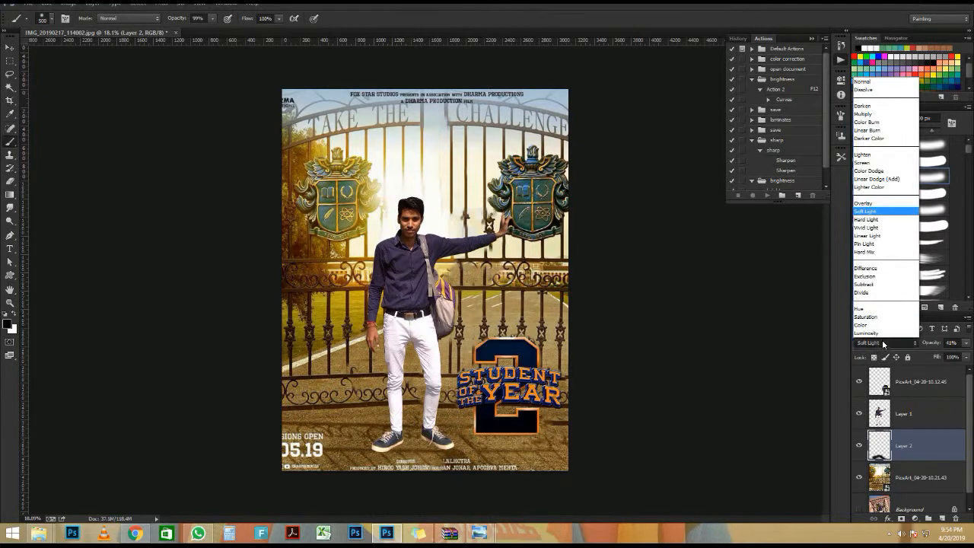
{"action": "left_click", "coordinate": [883, 345]}
{"action": "scroll", "coordinate": [883, 345], "scroll_direction": "down", "scroll_amount": 1}
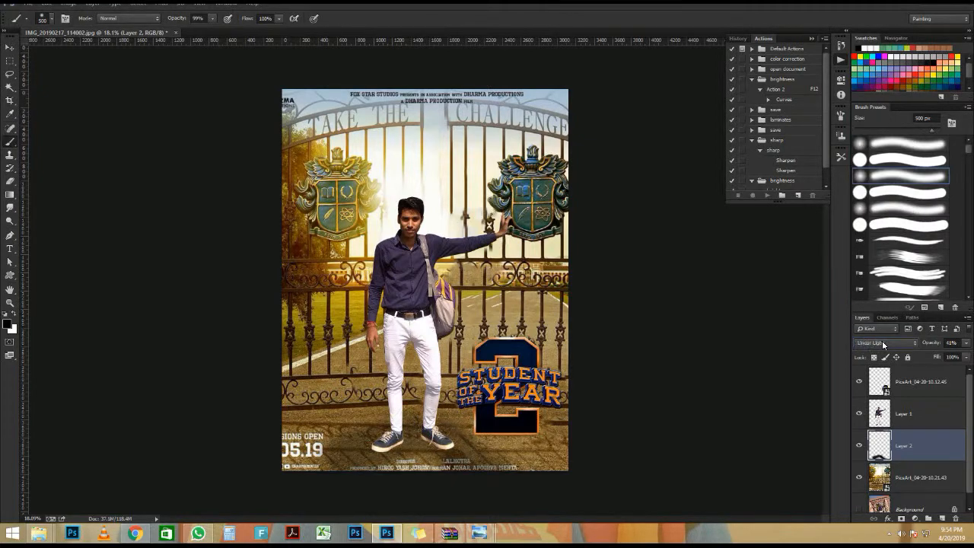
{"action": "scroll", "coordinate": [882, 343], "scroll_direction": "down", "scroll_amount": 2}
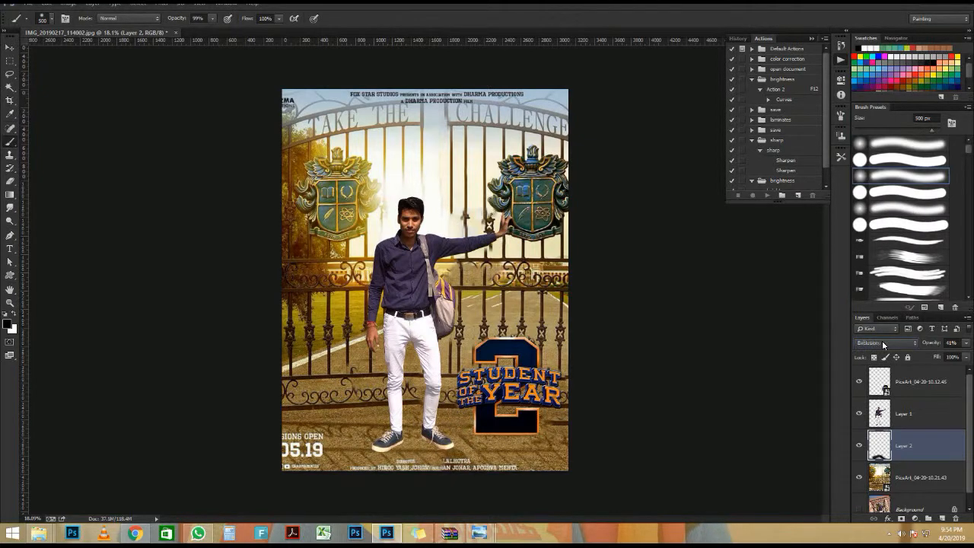
{"action": "scroll", "coordinate": [882, 341], "scroll_direction": "down", "scroll_amount": 1}
{"action": "scroll", "coordinate": [882, 341], "scroll_direction": "up", "scroll_amount": 1}
{"action": "scroll", "coordinate": [881, 341], "scroll_direction": "down", "scroll_amount": 1}
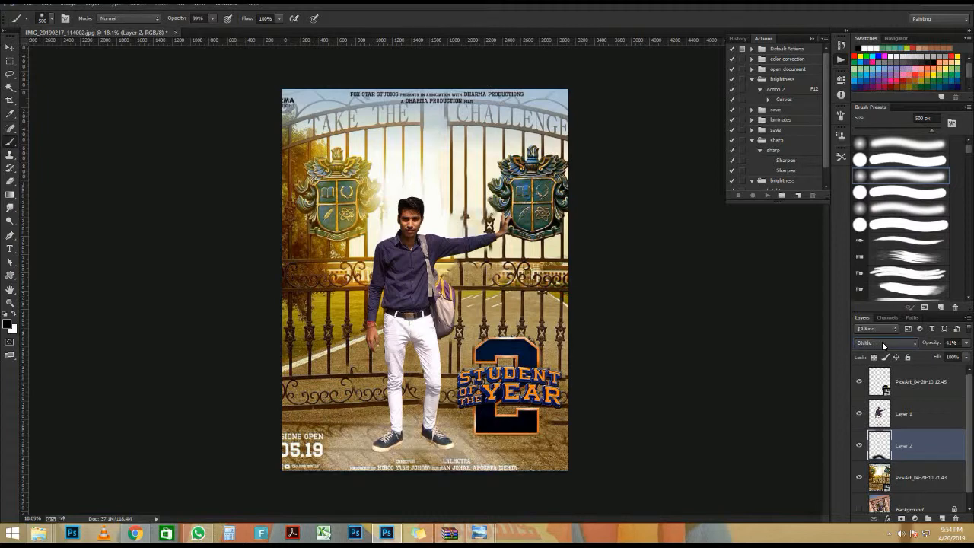
{"action": "scroll", "coordinate": [882, 341], "scroll_direction": "up", "scroll_amount": 1}
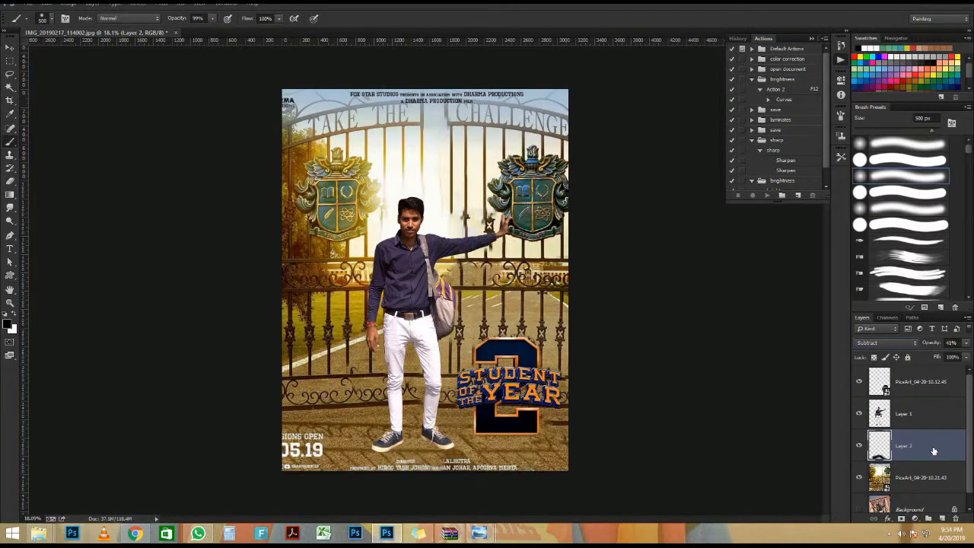
{"action": "key", "text": "Down"}
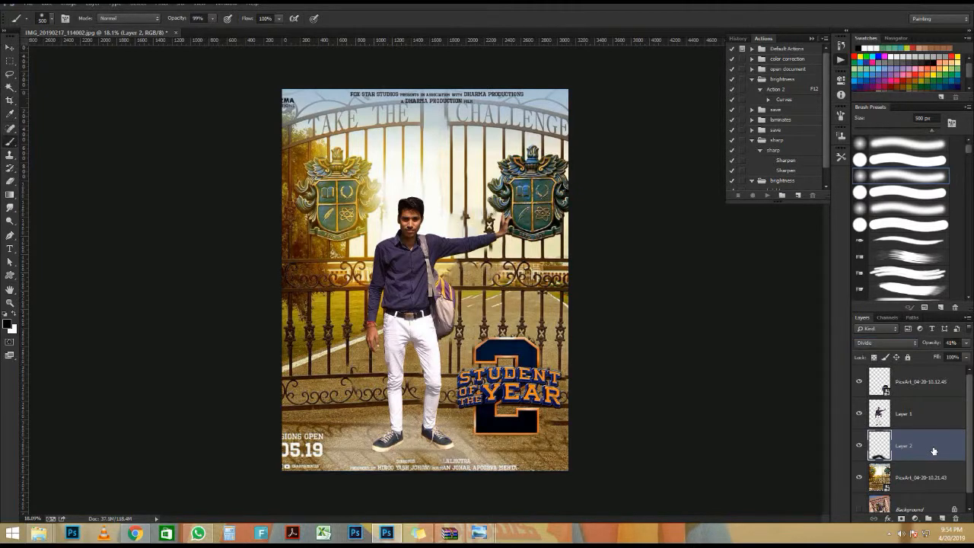
{"action": "left_click_drag", "start_coordinate": [934, 451], "coordinate": [956, 519]}
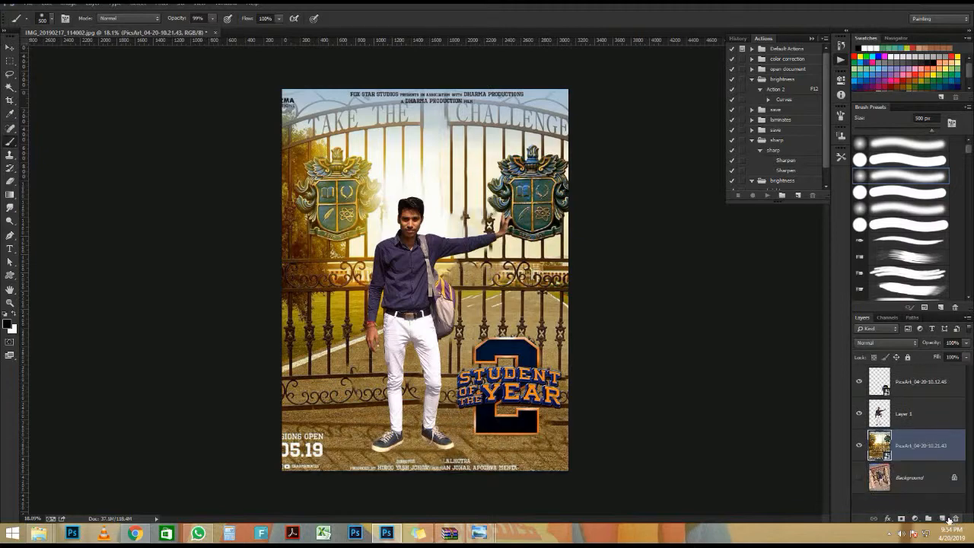
Paint a black shadow slanting outward from each shoe on a new layer beneath the man with a 250 px soft brush.
{"action": "left_click", "coordinate": [944, 518]}
{"action": "scroll", "coordinate": [361, 444], "scroll_direction": "up", "scroll_amount": 4}
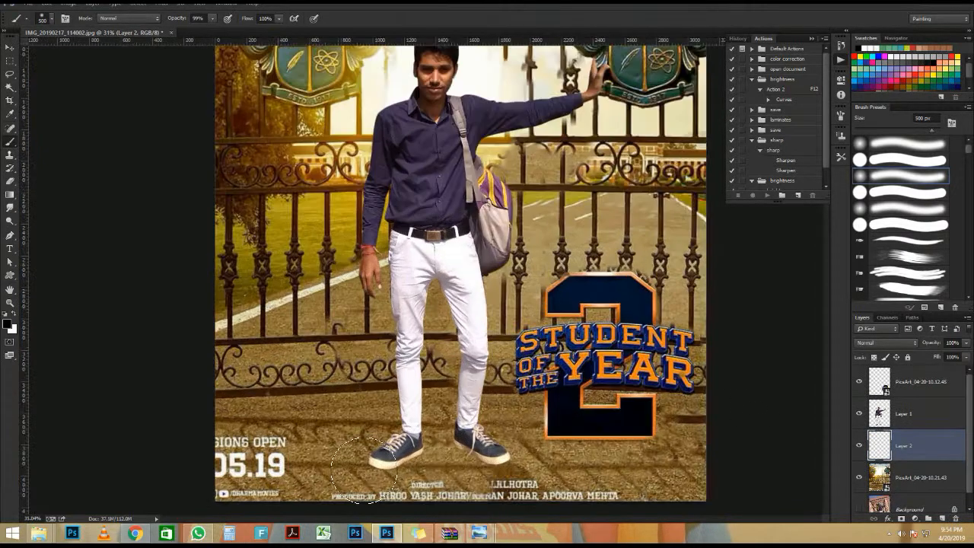
{"action": "key", "text": "bracketleft"}
{"action": "key", "text": "bracketleft"}
{"action": "key", "text": "bracketleft"}
{"action": "key", "text": "bracketleft"}
{"action": "key", "text": "bracketleft"}
{"action": "key", "text": "bracketright"}
{"action": "key", "text": "bracketright"}
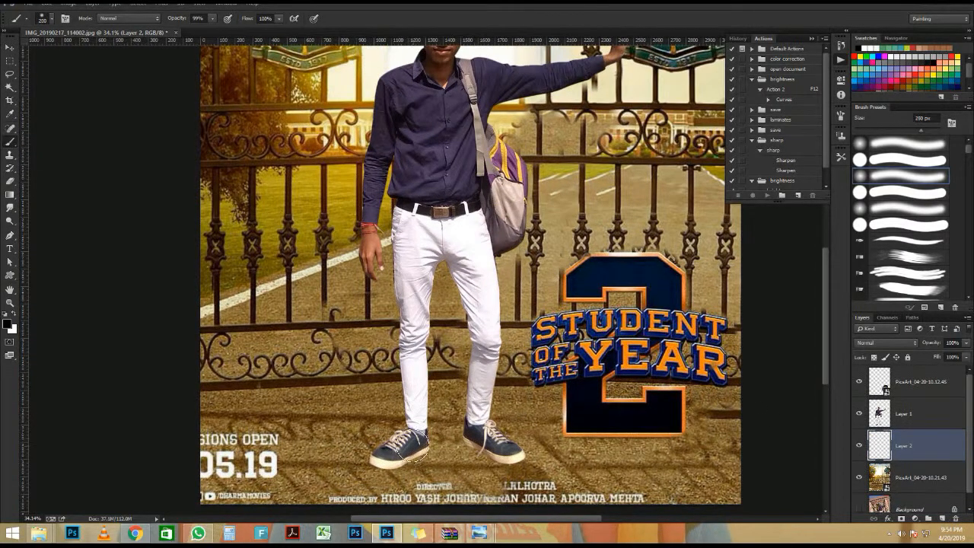
{"action": "left_click_drag", "start_coordinate": [415, 449], "coordinate": [312, 506]}
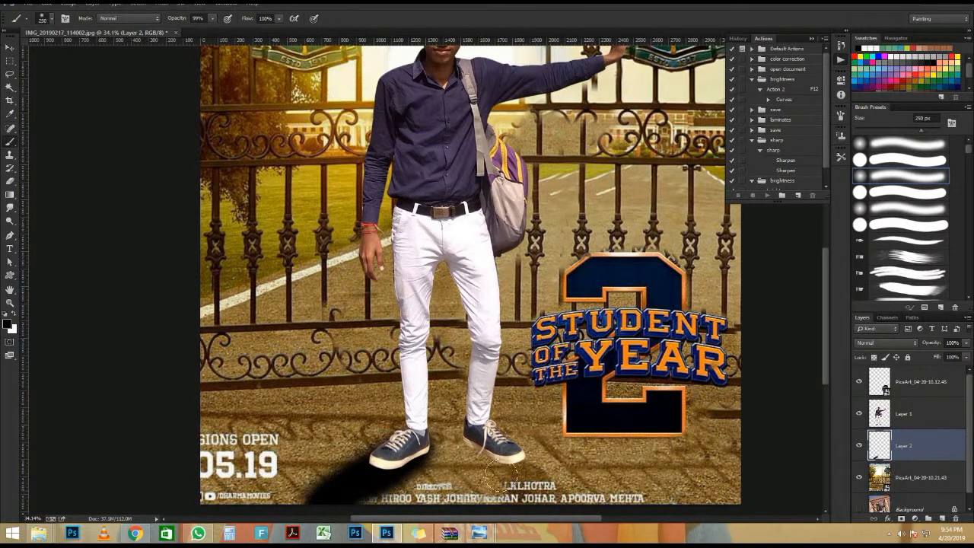
{"action": "mouse_move", "coordinate": [482, 444]}
{"action": "left_mouse_down"}
{"action": "mouse_move", "coordinate": [592, 534]}
{"action": "mouse_move", "coordinate": [468, 442]}
{"action": "mouse_move", "coordinate": [589, 527]}
{"action": "mouse_move", "coordinate": [527, 470]}
{"action": "mouse_move", "coordinate": [497, 458]}
{"action": "mouse_move", "coordinate": [650, 539]}
{"action": "left_mouse_up"}
{"action": "key", "text": "ctrl+0"}
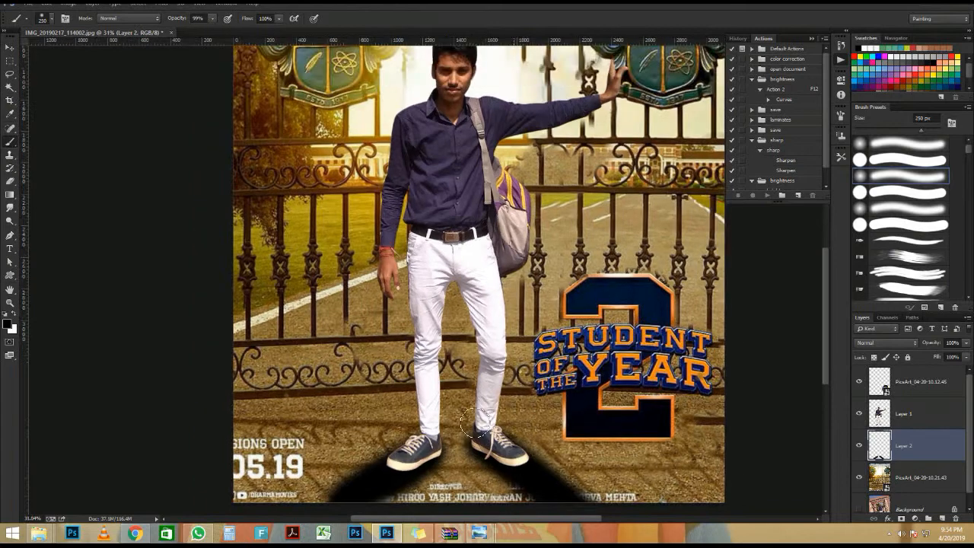
Set the blend mode of the shoe shadow layer to Luminosity.
{"action": "left_click", "coordinate": [886, 345]}
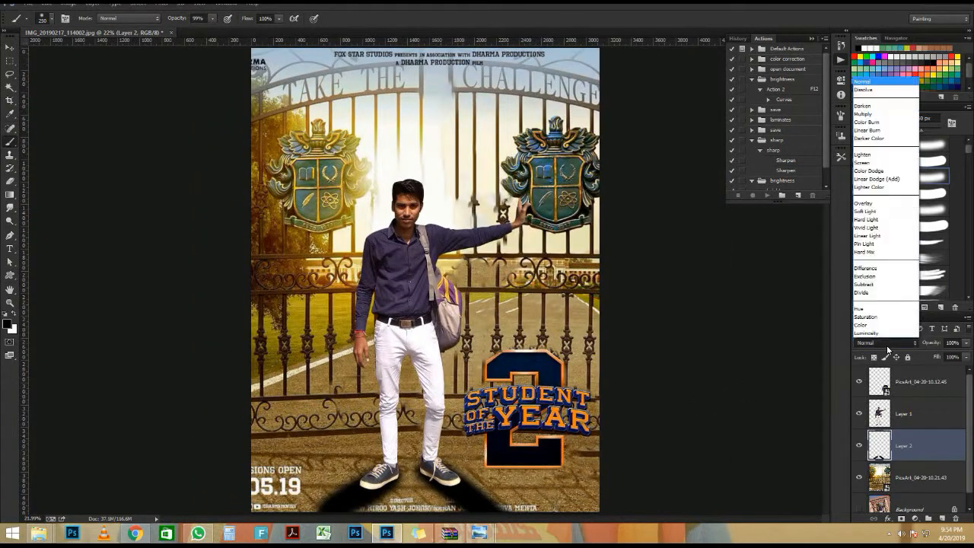
{"action": "left_click", "coordinate": [887, 346]}
{"action": "key", "text": "Down"}
{"action": "key", "text": "Down"}
{"action": "key", "text": "Down"}
{"action": "key", "text": "Down"}
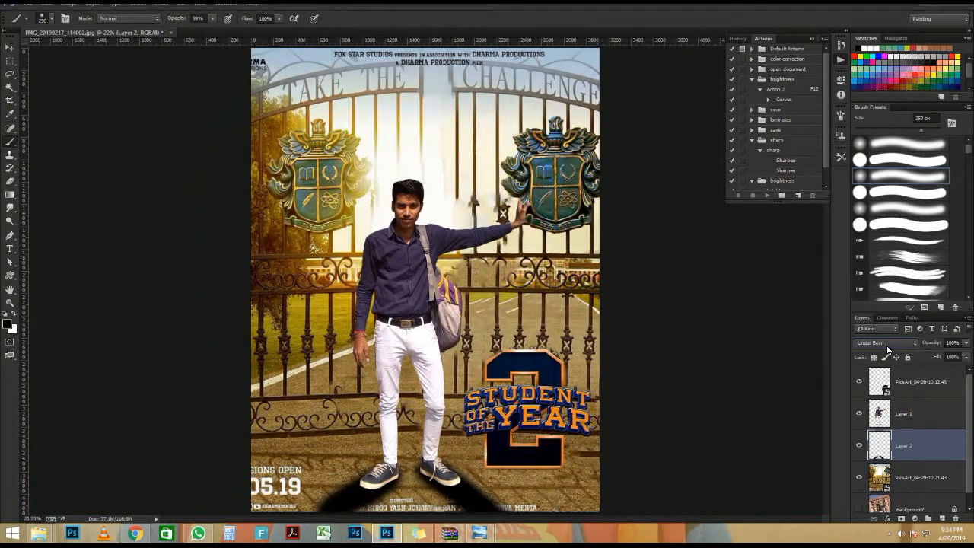
{"action": "key", "text": "Down"}
{"action": "key", "text": "Down"}
{"action": "key", "text": "Down"}
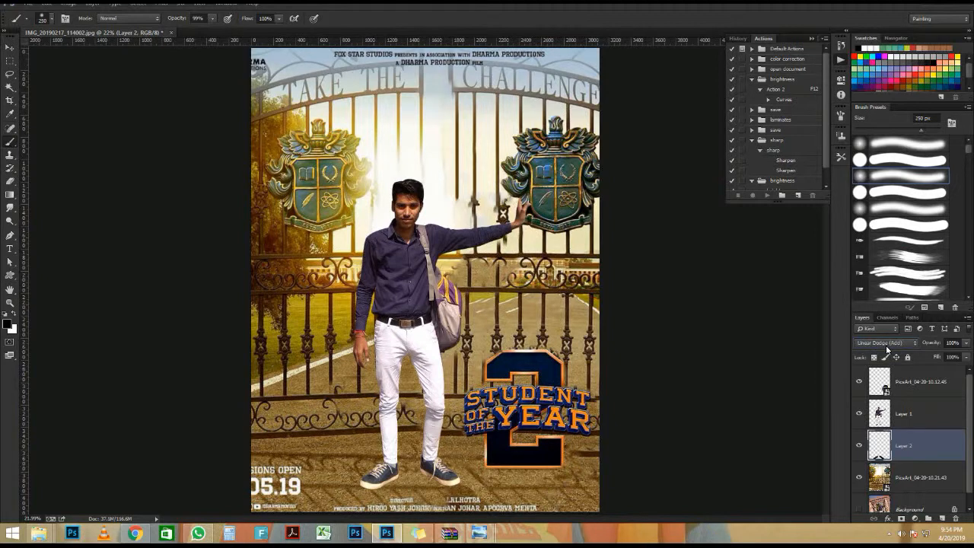
{"action": "key", "text": "Down"}
{"action": "key", "text": "Down"}
{"action": "key", "text": "Down"}
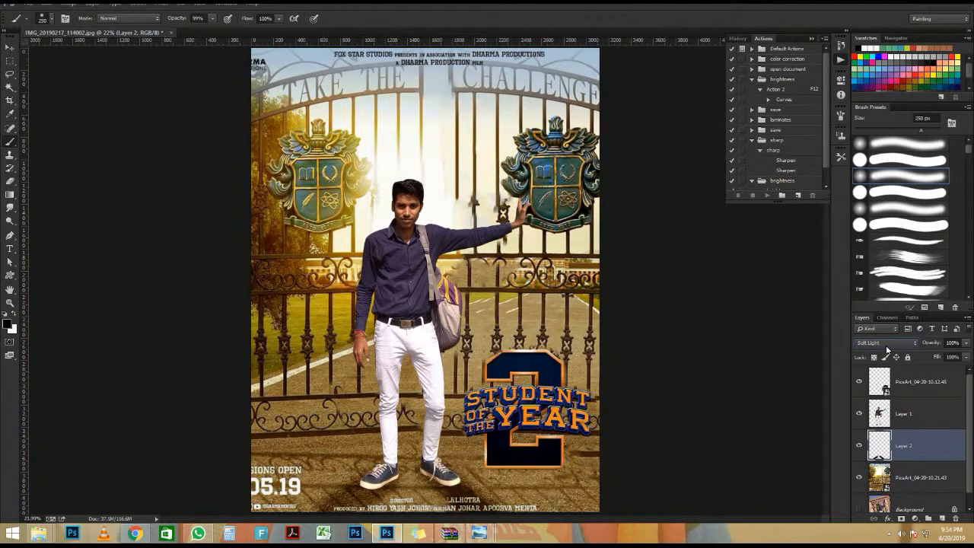
{"action": "key", "text": "Down"}
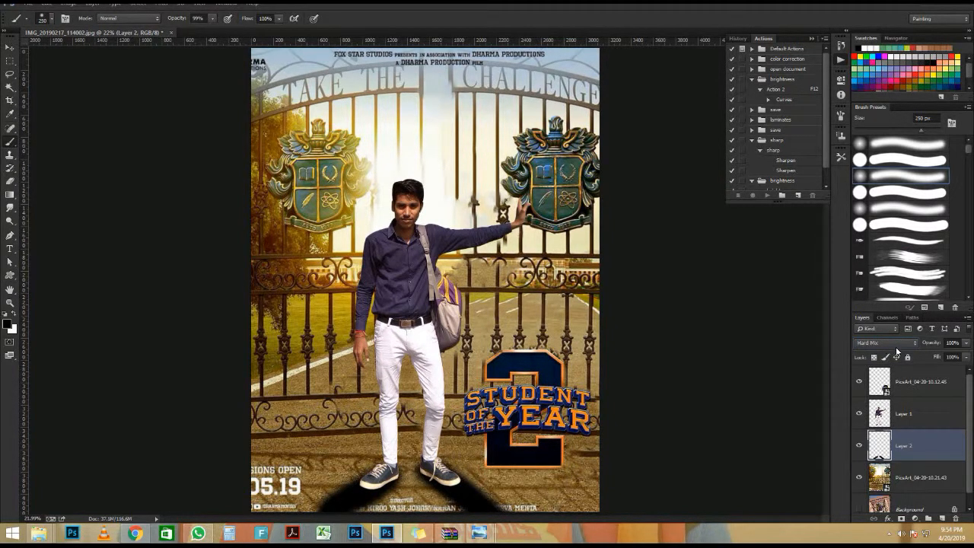
{"action": "key", "text": "Down"}
{"action": "key", "text": "Down"}
{"action": "key", "text": "Down"}
{"action": "key", "text": "Down"}
{"action": "key", "text": "Down"}
{"action": "key", "text": "Down"}
{"action": "key", "text": "Down"}
{"action": "key", "text": "Down"}
{"action": "key", "text": "Down"}
Lower the shoe shadow layer's opacity to 43%.
{"action": "left_click_drag", "start_coordinate": [928, 346], "coordinate": [906, 348]}
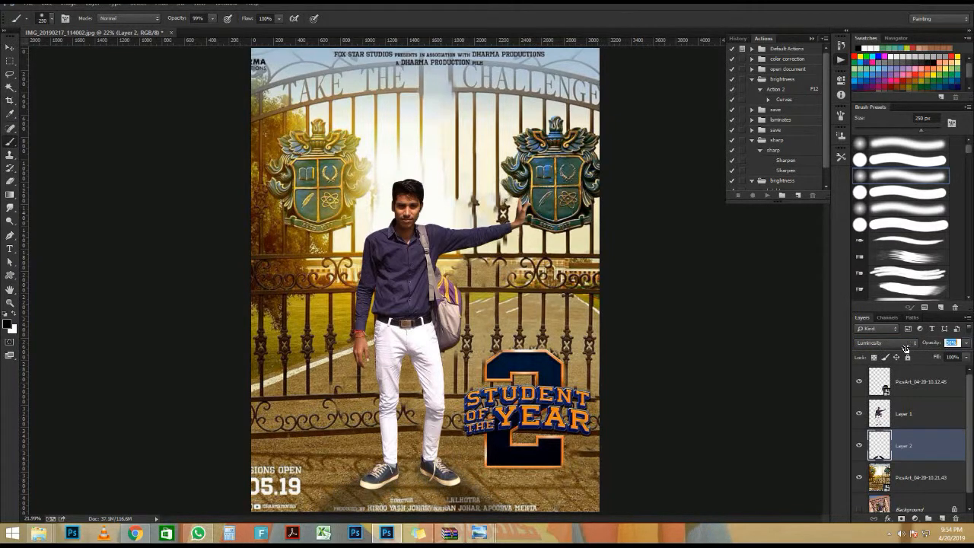
{"action": "scroll", "coordinate": [457, 293], "scroll_direction": "down", "scroll_amount": 5}
{"action": "scroll", "coordinate": [470, 304], "scroll_direction": "up", "scroll_amount": 5}
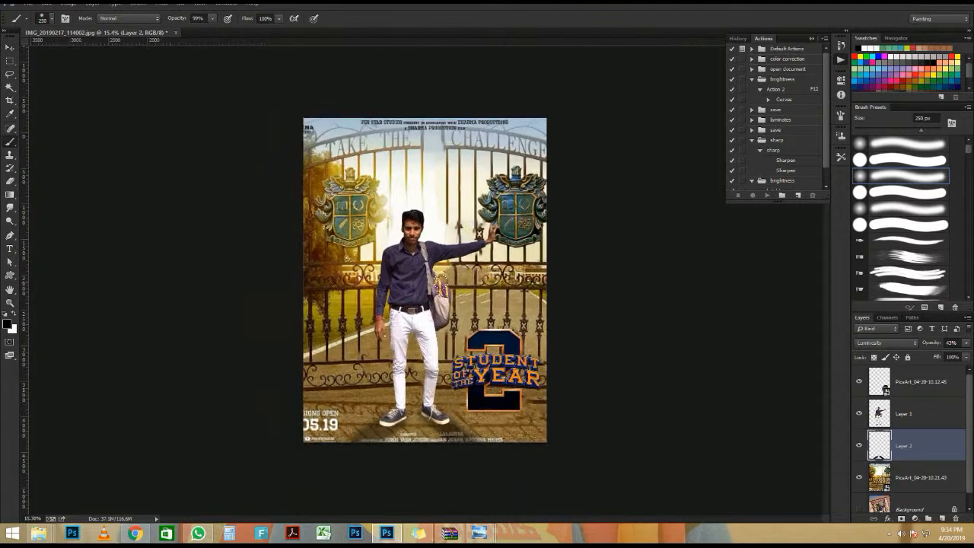
{"action": "scroll", "coordinate": [401, 299], "scroll_direction": "up", "scroll_amount": 1}
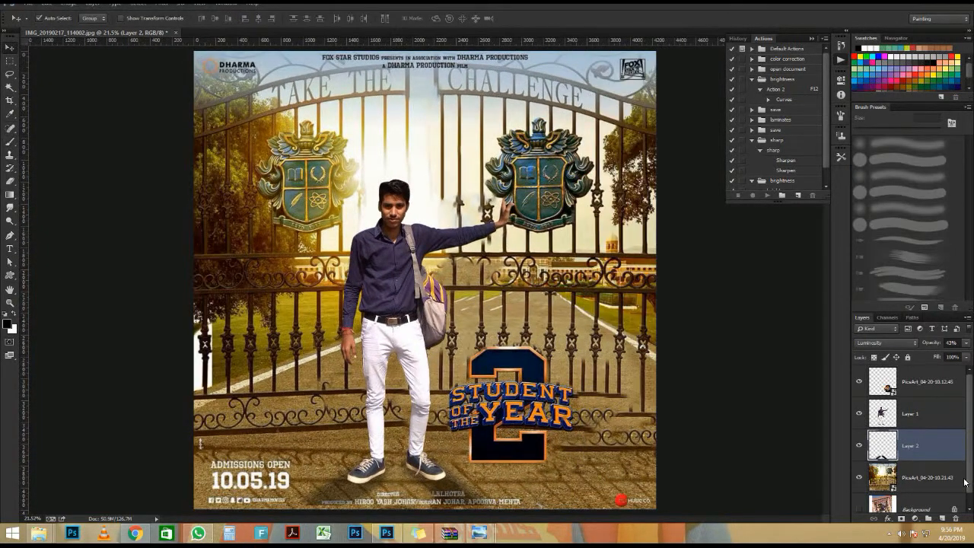
Add a Color Lookup adjustment layer above the shadow layer using the Crisp_Warm.look 3D LUT.
{"action": "left_click", "coordinate": [914, 518]}
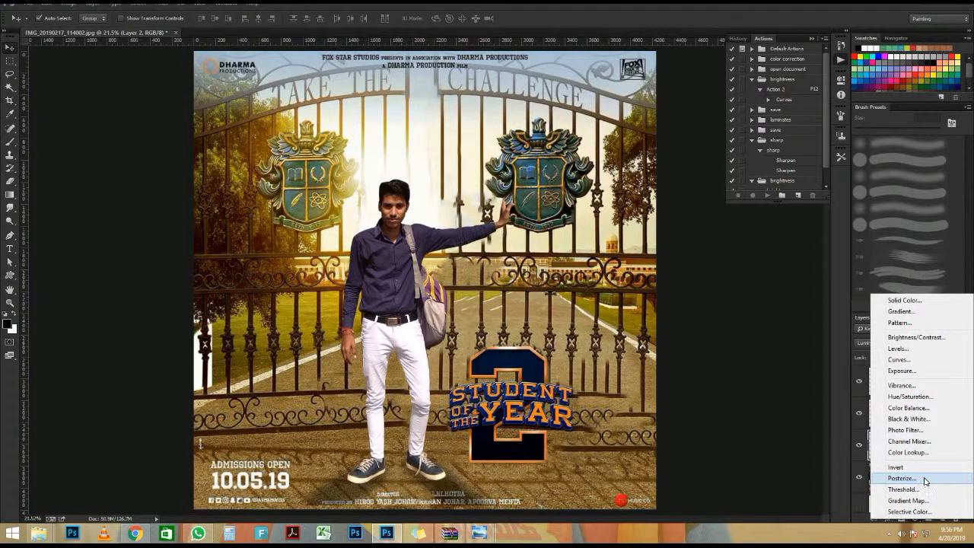
{"action": "left_click", "coordinate": [919, 452]}
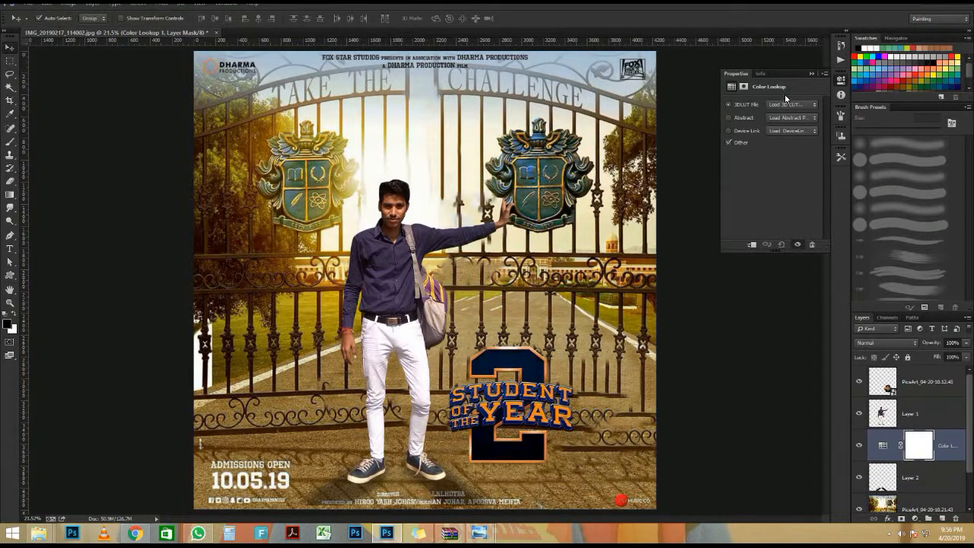
{"action": "left_click", "coordinate": [788, 103]}
{"action": "left_click", "coordinate": [788, 104]}
{"action": "left_click", "coordinate": [790, 106]}
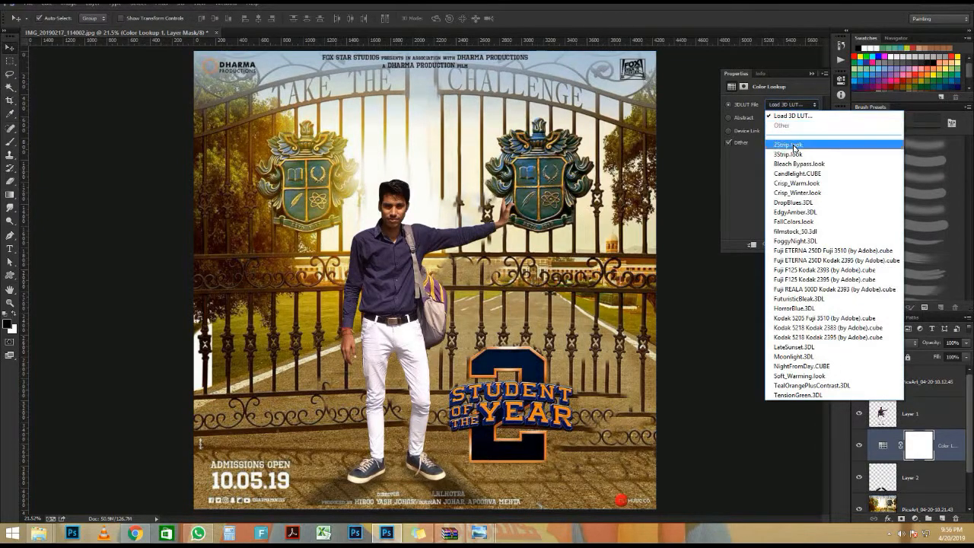
{"action": "left_click", "coordinate": [791, 126]}
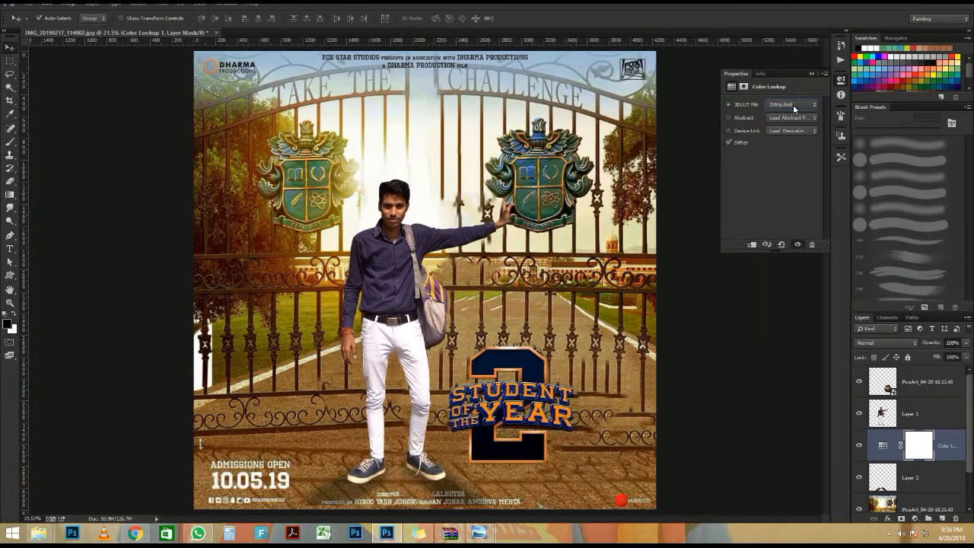
{"action": "key", "text": "Down"}
{"action": "key", "text": "Down"}
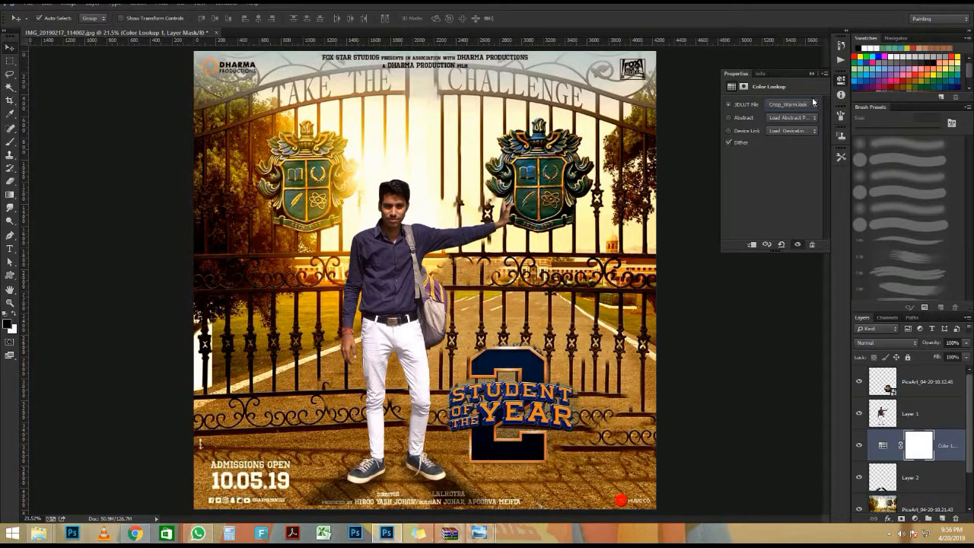
Move the Color Lookup adjustment layer to the top of the layer stack and lower its opacity to 67%.
{"action": "left_click", "coordinate": [812, 74]}
{"action": "scroll", "coordinate": [587, 312], "scroll_direction": "down", "scroll_amount": 3}
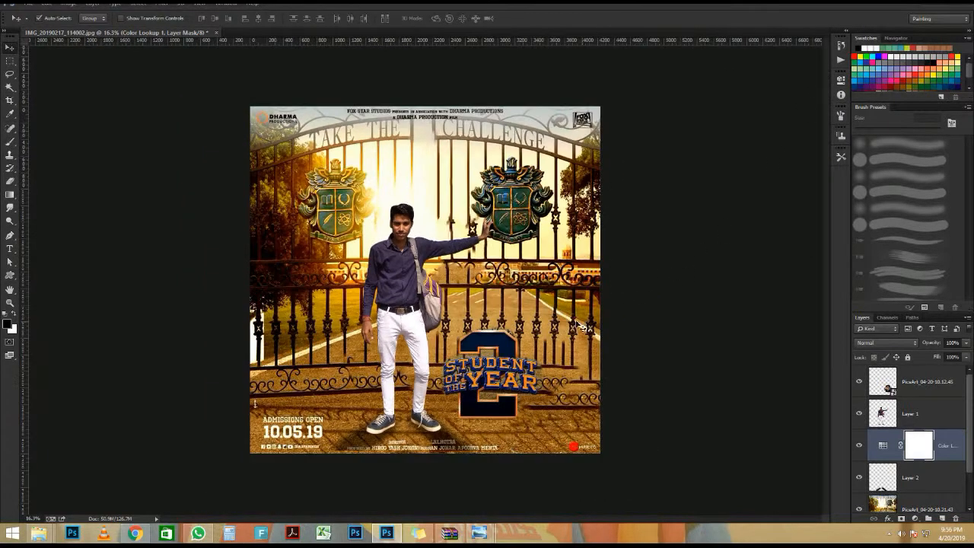
{"action": "left_click_drag", "start_coordinate": [935, 461], "coordinate": [856, 368]}
{"action": "scroll", "coordinate": [501, 201], "scroll_direction": "up", "scroll_amount": 4}
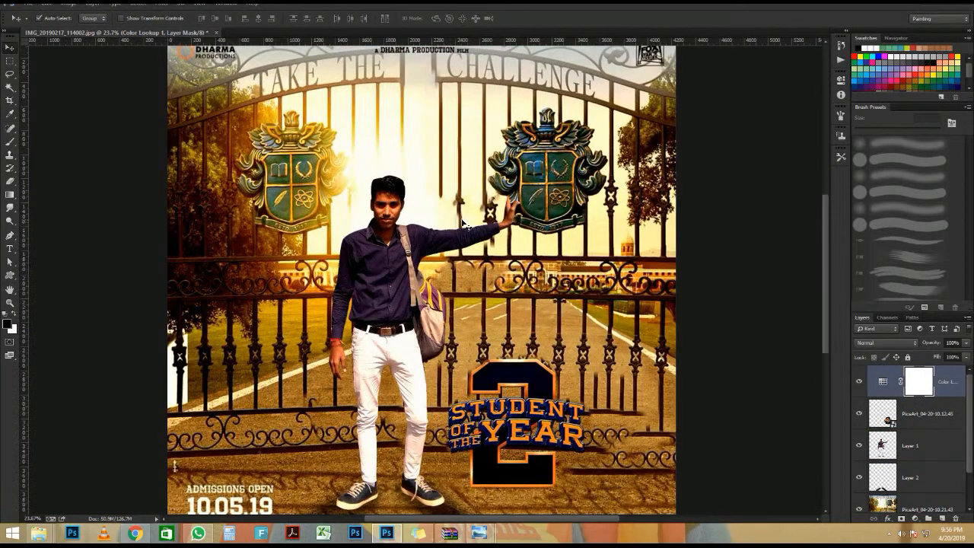
{"action": "scroll", "coordinate": [501, 201], "scroll_direction": "down", "scroll_amount": 1}
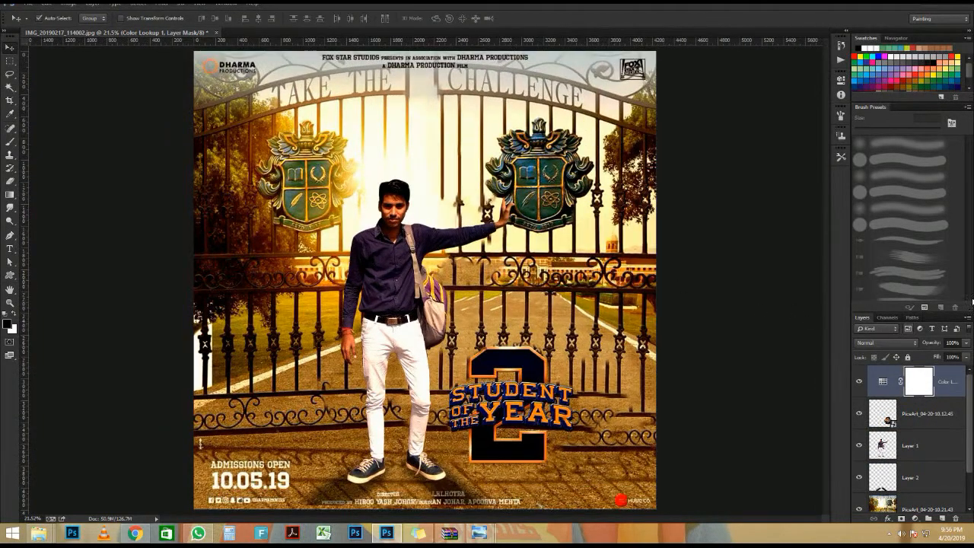
{"action": "left_click_drag", "start_coordinate": [927, 344], "coordinate": [902, 345]}
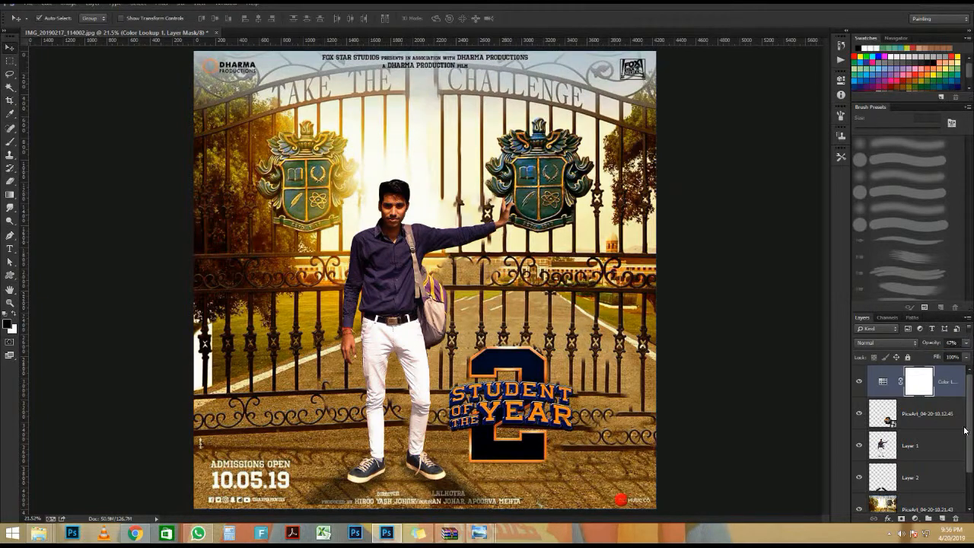
Add a Curves adjustment layer at the top of the stack and raise the RGB curve slightly at input 79 to brighten the poster.
{"action": "left_click", "coordinate": [921, 520]}
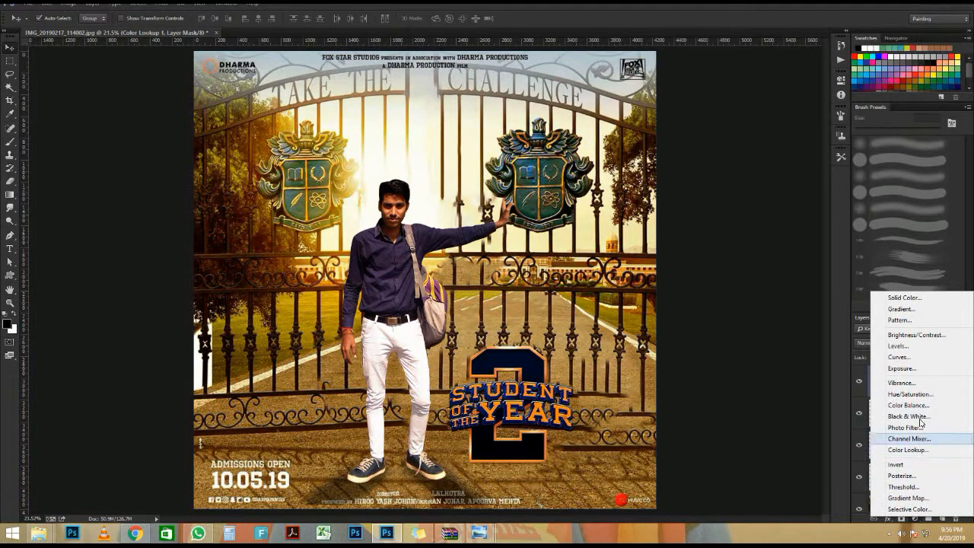
{"action": "left_click", "coordinate": [899, 357]}
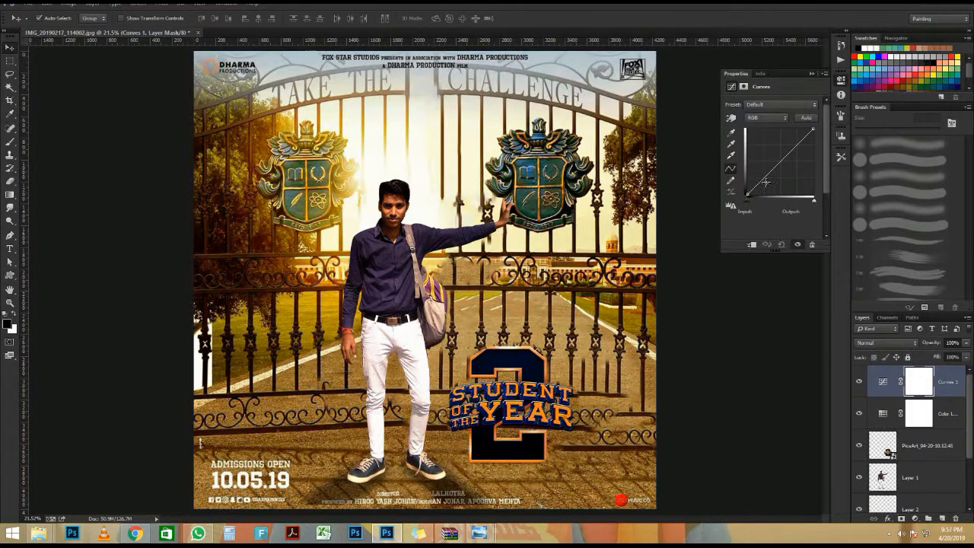
{"action": "left_click_drag", "start_coordinate": [780, 164], "coordinate": [767, 168]}
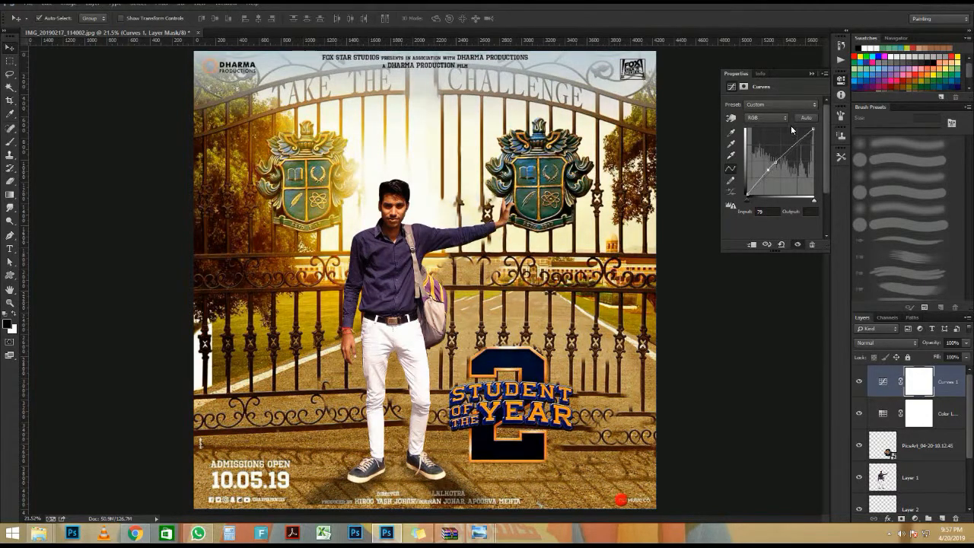
{"action": "left_click", "coordinate": [812, 74]}
{"action": "scroll", "coordinate": [445, 261], "scroll_direction": "down", "scroll_amount": 3}
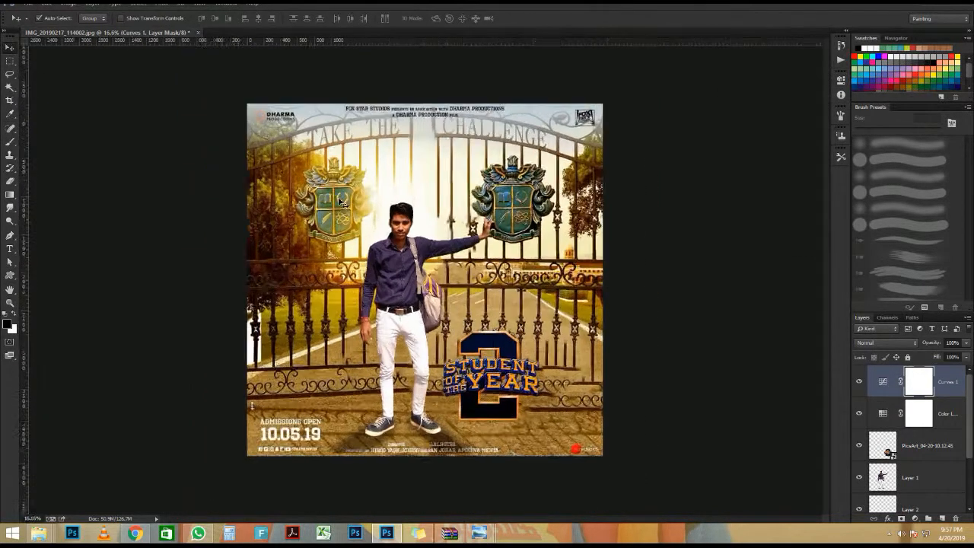
{"action": "key", "text": "ctrl+0"}
{"action": "scroll", "coordinate": [446, 261], "scroll_direction": "down", "scroll_amount": 1}
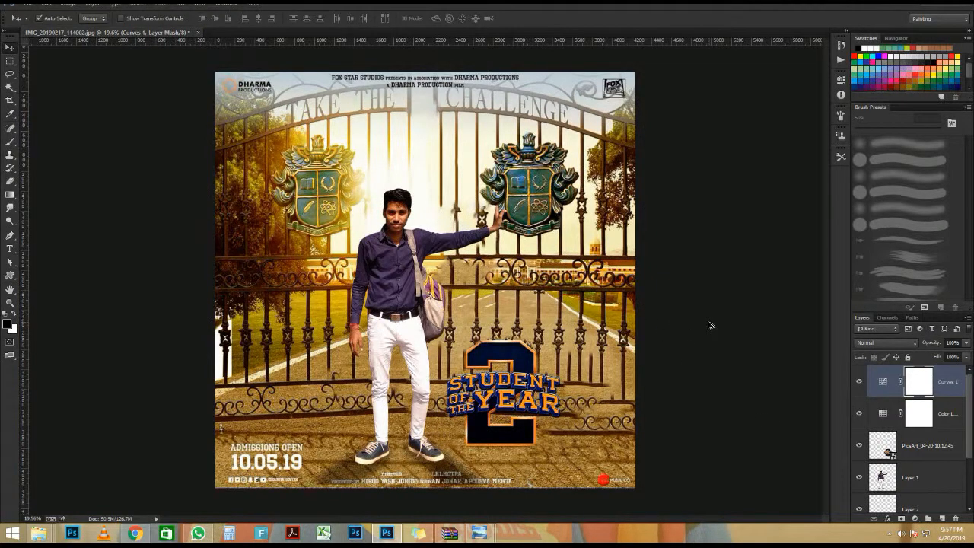
Stamp all visible layers onto a new layer and set exposure -0.35, temperature -13 and tint +7 in the Camera Raw filter.
{"action": "key", "text": "ctrl+alt+shift+e"}
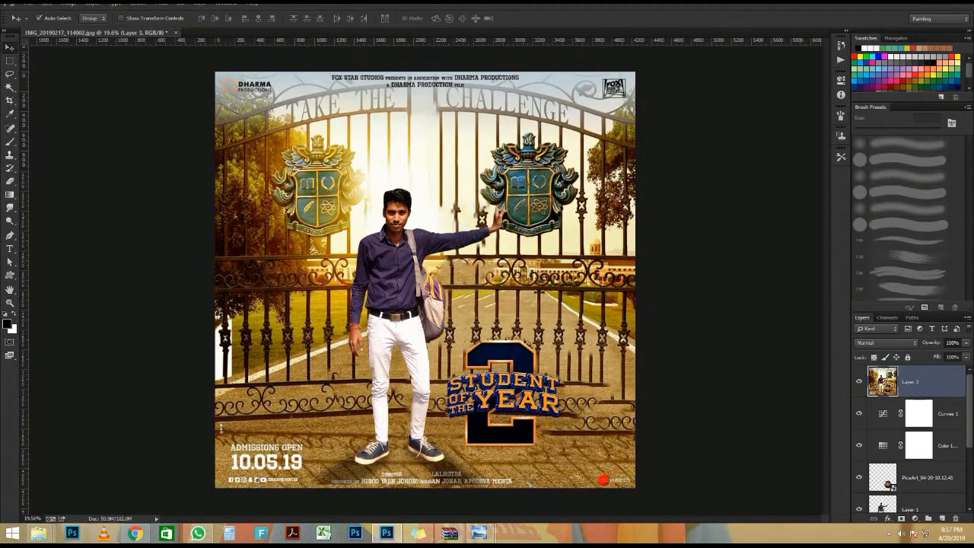
{"action": "left_click", "coordinate": [163, 5]}
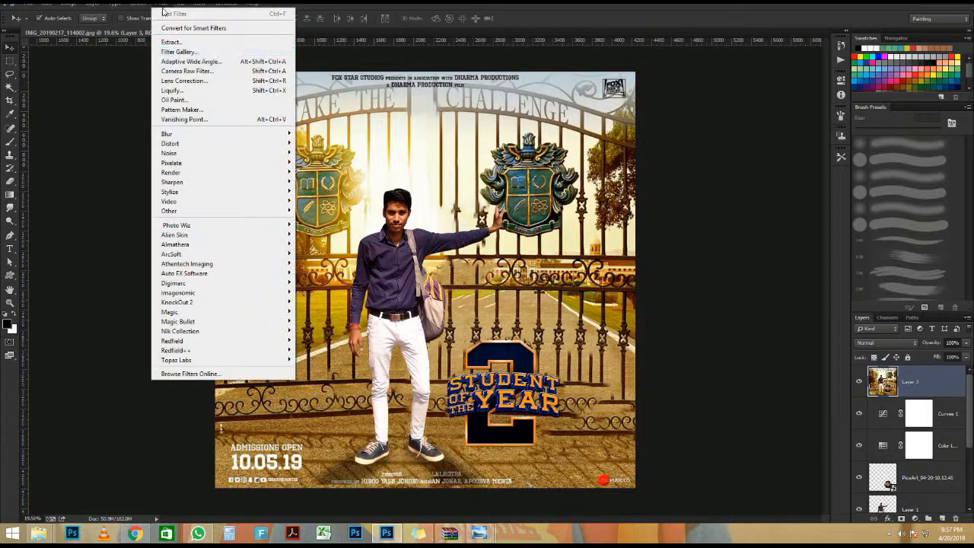
{"action": "left_click", "coordinate": [196, 70]}
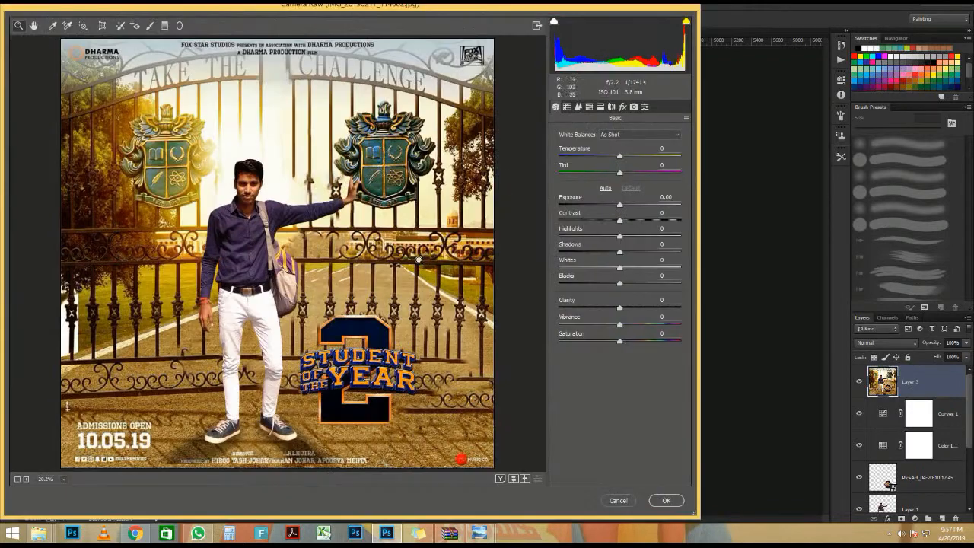
{"action": "mouse_move", "coordinate": [618, 204]}
{"action": "left_mouse_down"}
{"action": "mouse_move", "coordinate": [637, 203]}
{"action": "mouse_move", "coordinate": [606, 204]}
{"action": "mouse_move", "coordinate": [615, 196]}
{"action": "left_mouse_up"}
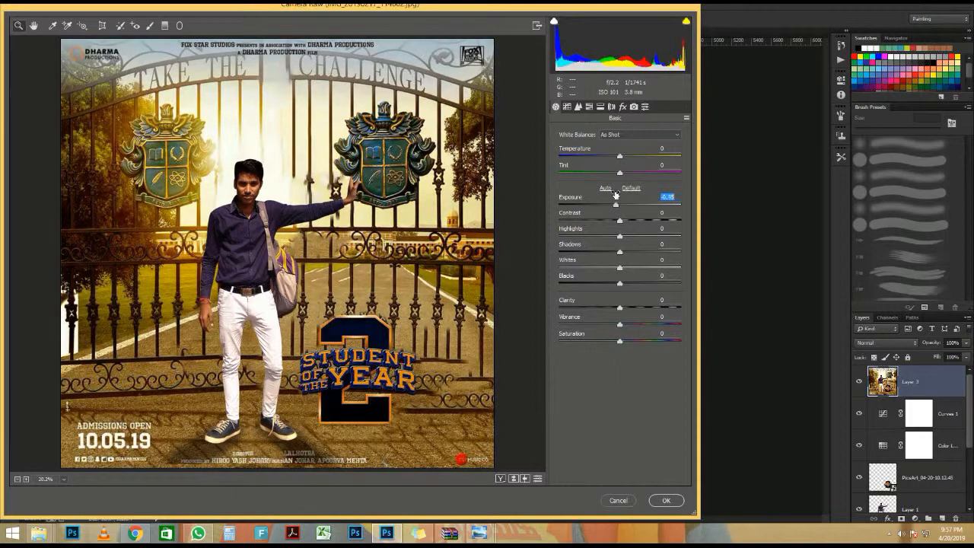
{"action": "mouse_move", "coordinate": [618, 160]}
{"action": "left_mouse_down"}
{"action": "mouse_move", "coordinate": [596, 158]}
{"action": "mouse_move", "coordinate": [631, 174]}
{"action": "mouse_move", "coordinate": [606, 174]}
{"action": "mouse_move", "coordinate": [624, 176]}
{"action": "left_mouse_up"}
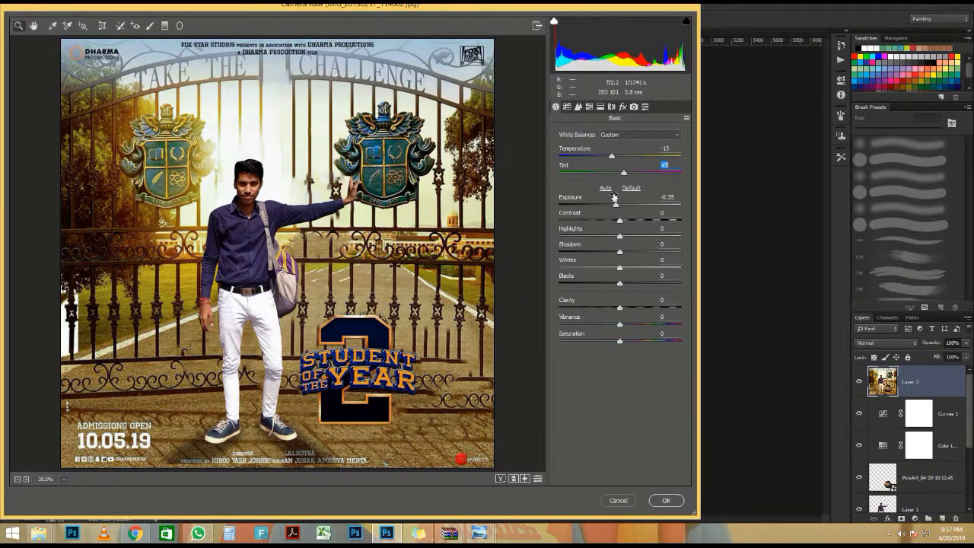
Set contrast +13, highlights -17, shadows +24, whites -31, blacks -43, clarity +24, vibrance -17 and saturation -11, keeping the Custom white balance.
{"action": "left_click_drag", "start_coordinate": [618, 221], "coordinate": [594, 277]}
{"action": "left_click", "coordinate": [622, 252]}
{"action": "left_click_drag", "start_coordinate": [619, 307], "coordinate": [613, 340]}
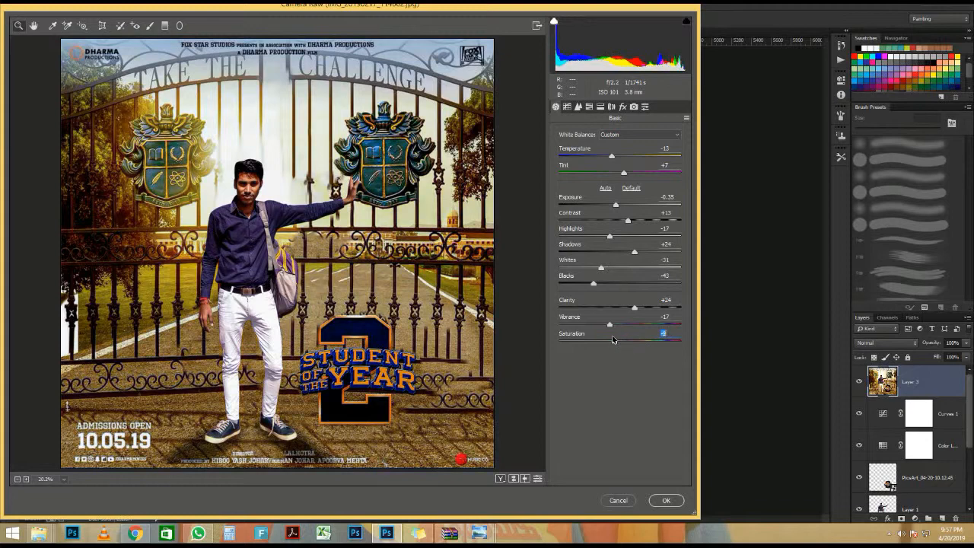
{"action": "left_click", "coordinate": [625, 137]}
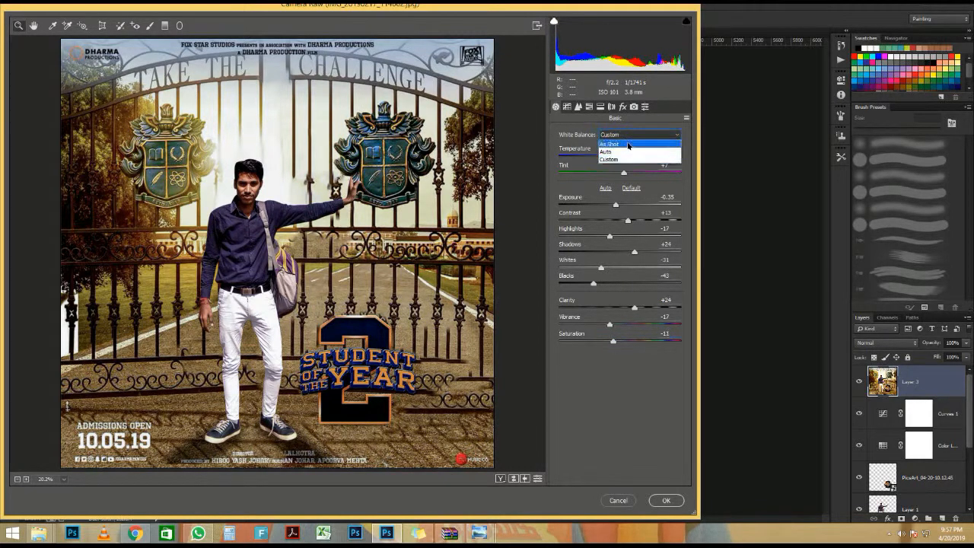
{"action": "left_click", "coordinate": [626, 141]}
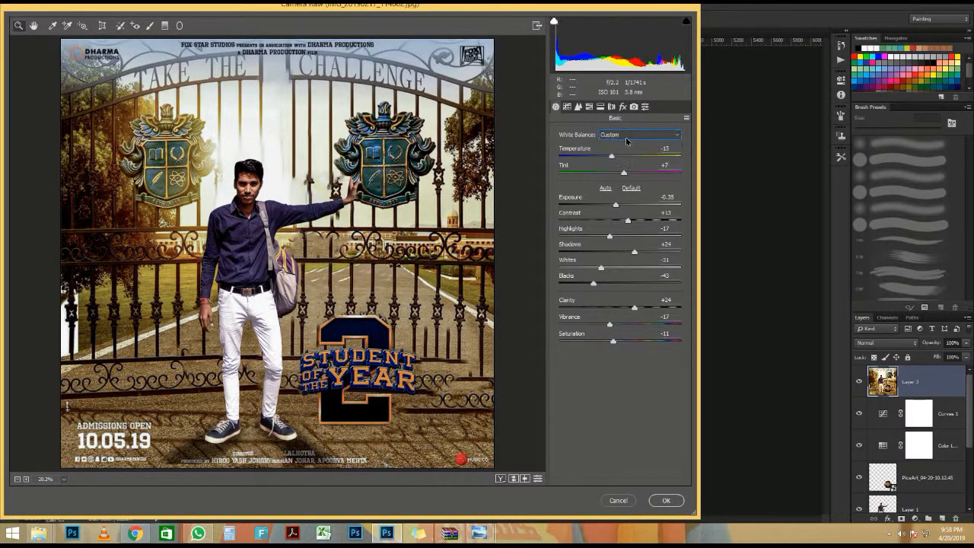
Add a post-crop vignette with amount -28 and apply the Camera Raw filter to the stamped layer.
{"action": "left_click", "coordinate": [585, 109]}
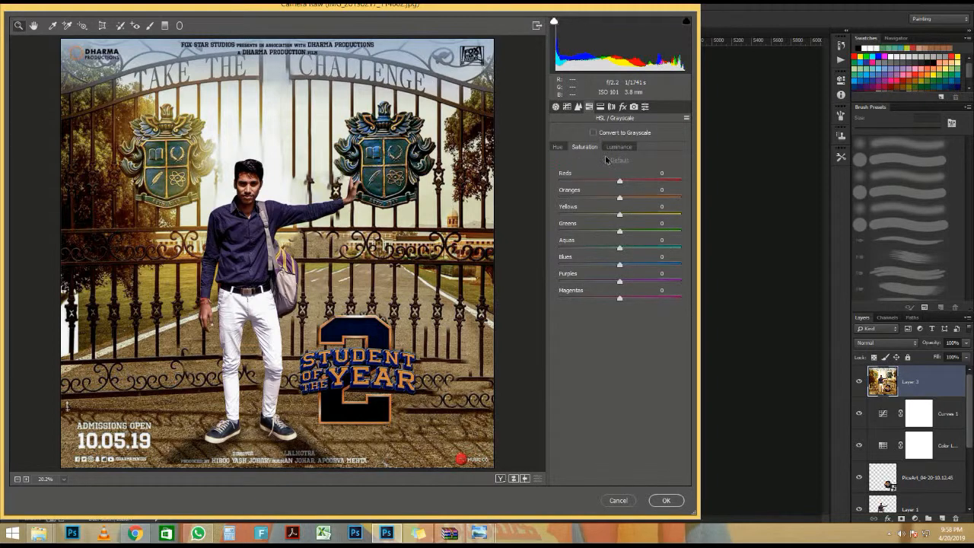
{"action": "left_click", "coordinate": [579, 108]}
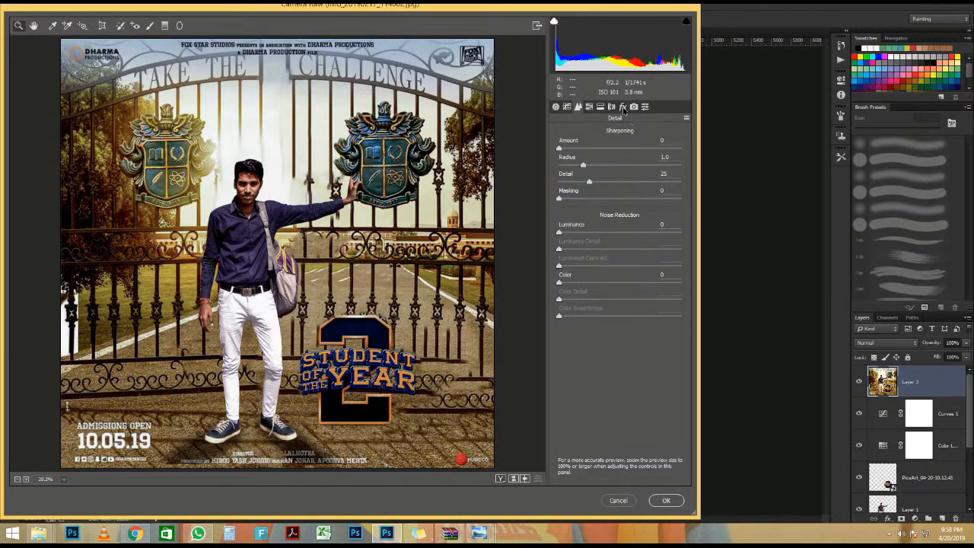
{"action": "left_click", "coordinate": [623, 108]}
{"action": "mouse_move", "coordinate": [613, 271]}
{"action": "left_mouse_down"}
{"action": "mouse_move", "coordinate": [599, 273]}
{"action": "mouse_move", "coordinate": [640, 276]}
{"action": "mouse_move", "coordinate": [601, 271]}
{"action": "left_mouse_up"}
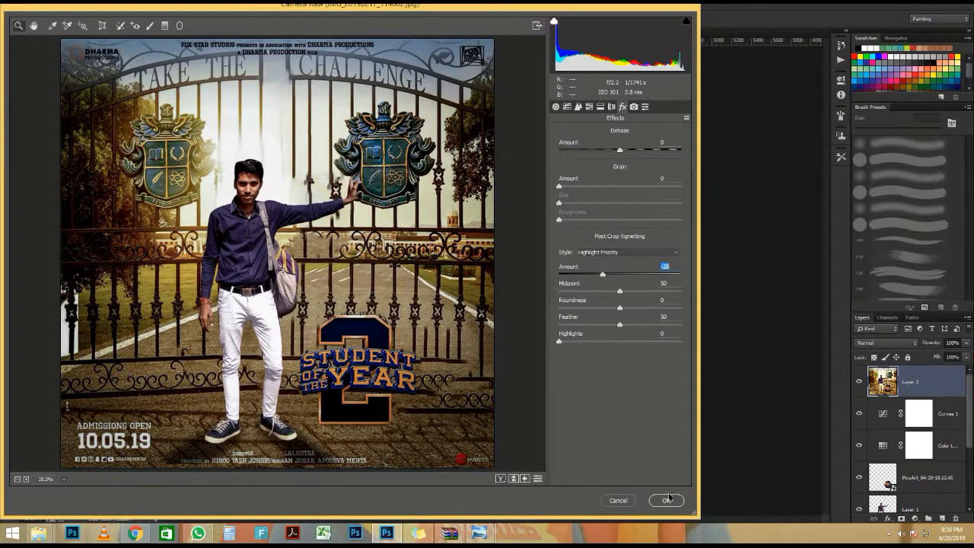
{"action": "left_click", "coordinate": [665, 501]}
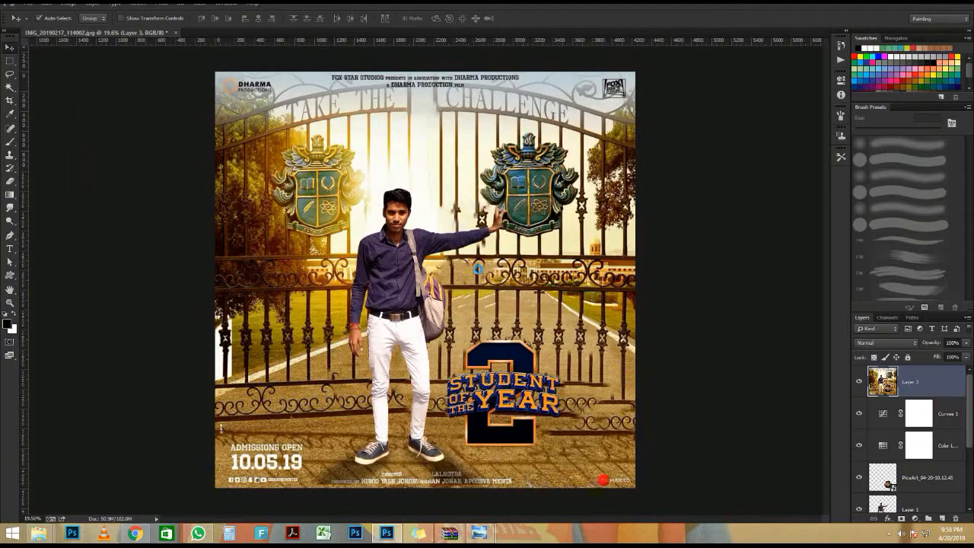
Compare the poster with and without the Camera Raw graded layer by toggling its visibility.
{"action": "scroll", "coordinate": [439, 223], "scroll_direction": "up", "scroll_amount": 3}
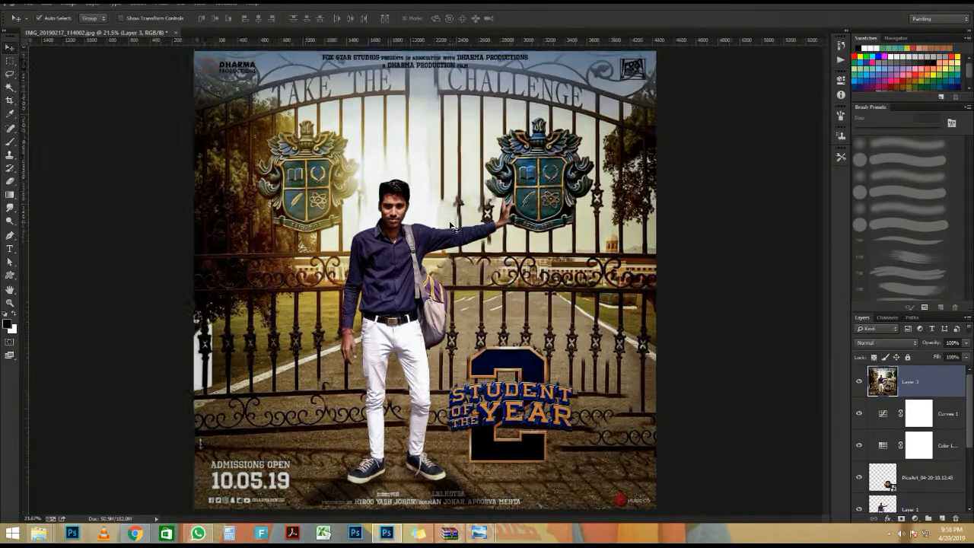
{"action": "scroll", "coordinate": [372, 207], "scroll_direction": "up", "scroll_amount": 2}
{"action": "scroll", "coordinate": [426, 206], "scroll_direction": "down", "scroll_amount": 5}
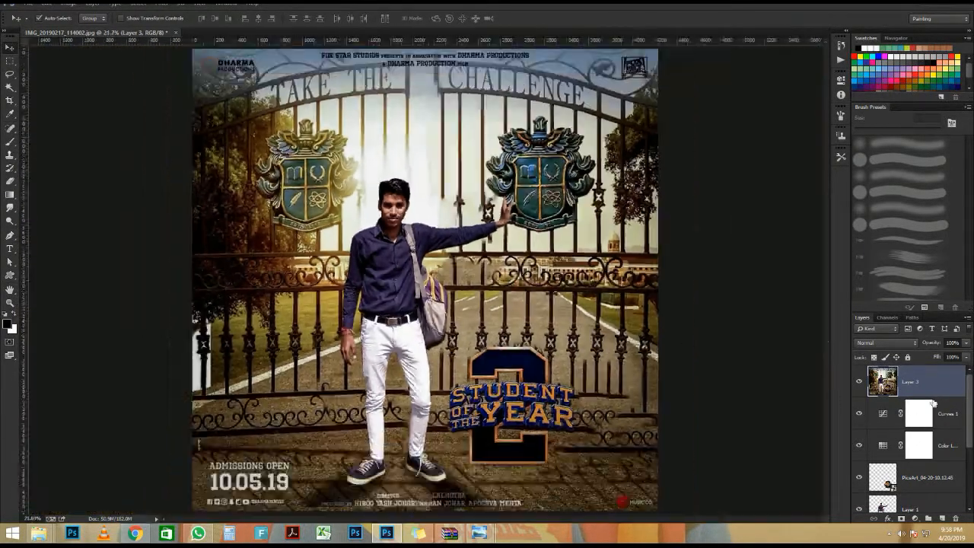
{"action": "left_click", "coordinate": [860, 381]}
{"action": "left_click", "coordinate": [860, 381]}
{"action": "left_click", "coordinate": [860, 380]}
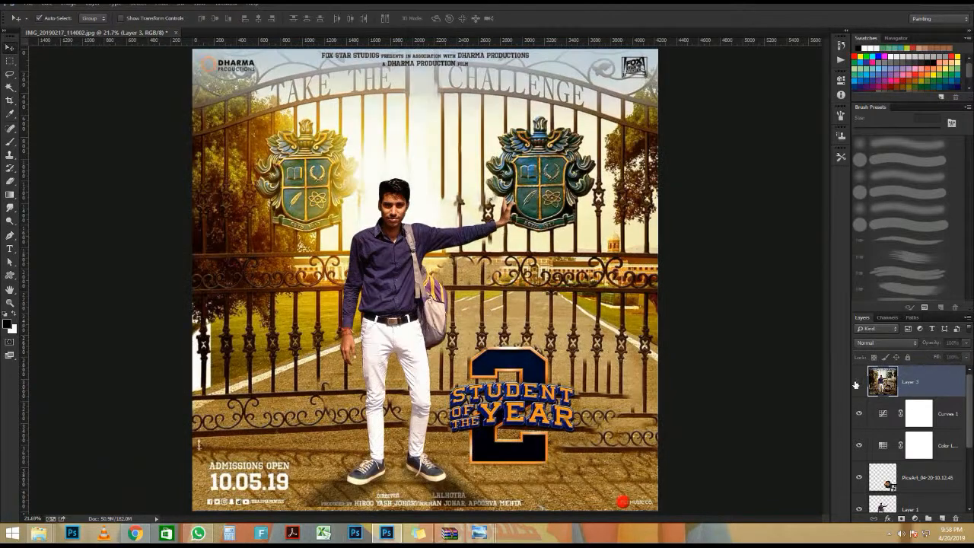
{"action": "left_click", "coordinate": [860, 382]}
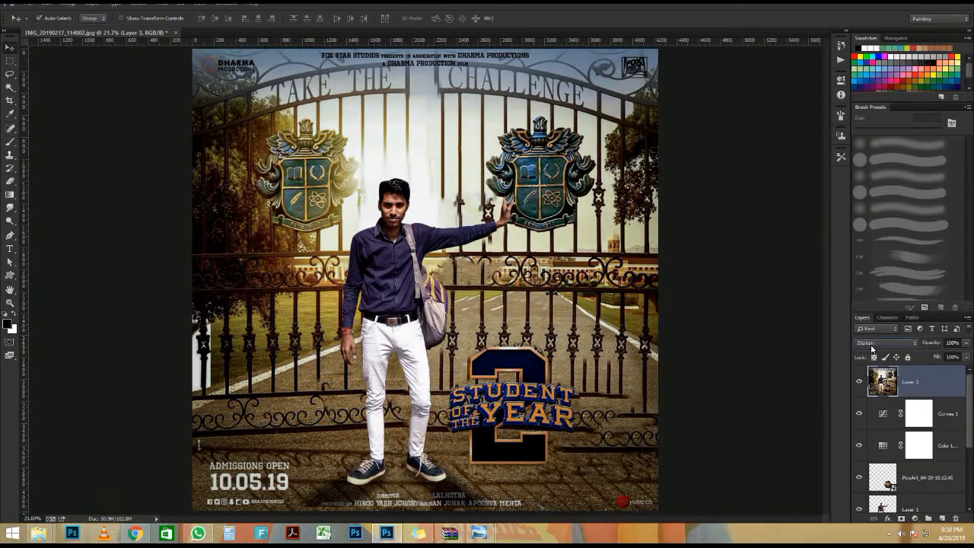
Cycle through the blend modes for the graded stamped layer, set it to Hue and check the man's face up close.
{"action": "scroll", "coordinate": [873, 348], "scroll_direction": "down", "scroll_amount": 1}
{"action": "scroll", "coordinate": [872, 348], "scroll_direction": "down", "scroll_amount": 4}
{"action": "scroll", "coordinate": [872, 348], "scroll_direction": "up", "scroll_amount": 1}
{"action": "scroll", "coordinate": [872, 348], "scroll_direction": "down", "scroll_amount": 1}
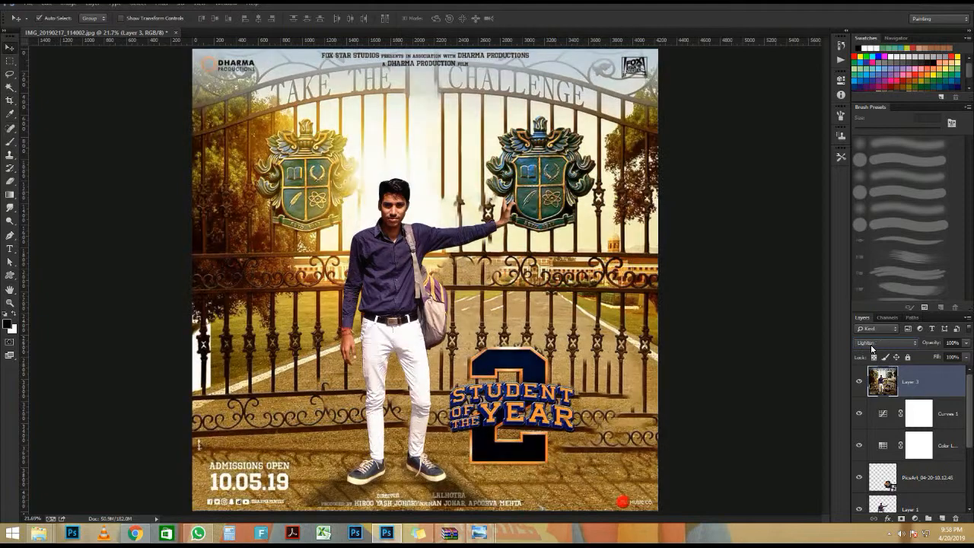
{"action": "scroll", "coordinate": [872, 348], "scroll_direction": "down", "scroll_amount": 4}
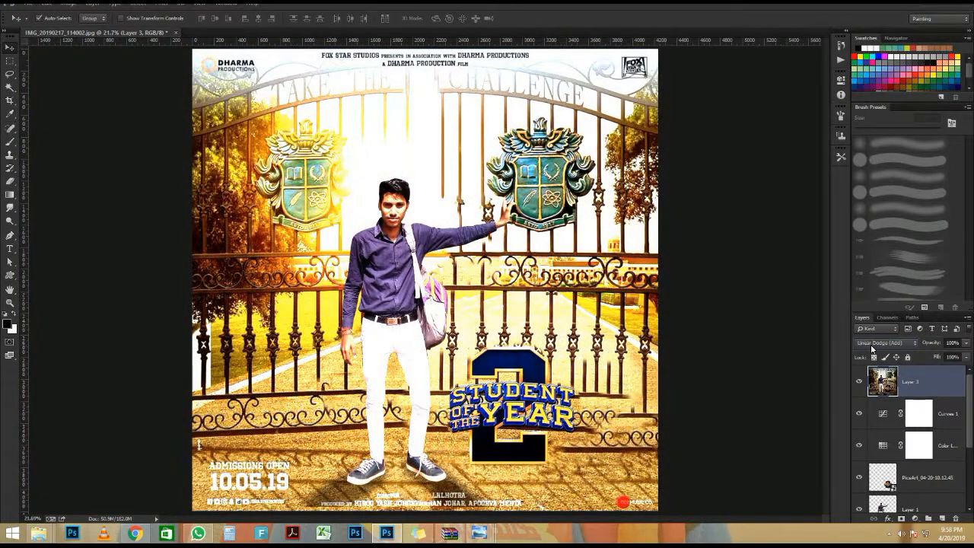
{"action": "scroll", "coordinate": [872, 348], "scroll_direction": "down", "scroll_amount": 1}
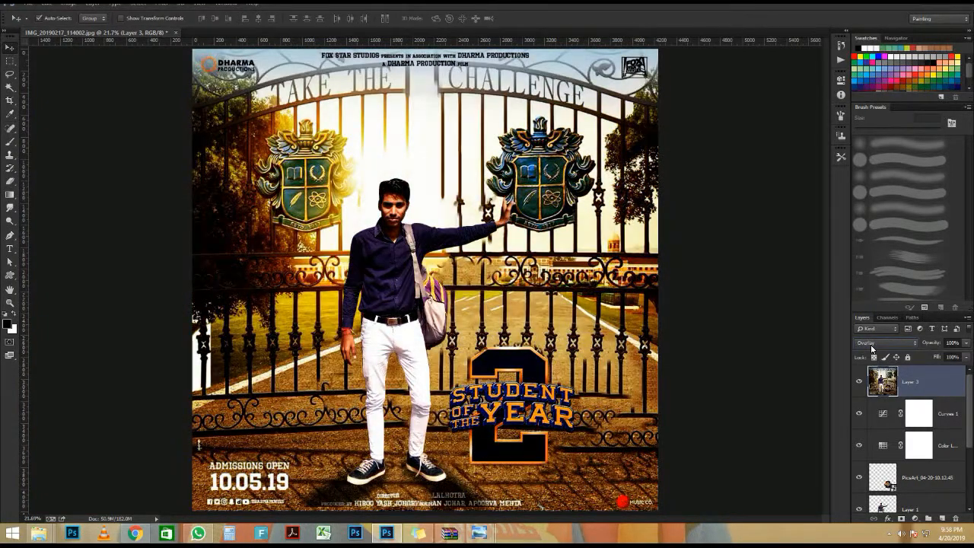
{"action": "scroll", "coordinate": [872, 349], "scroll_direction": "down", "scroll_amount": 5}
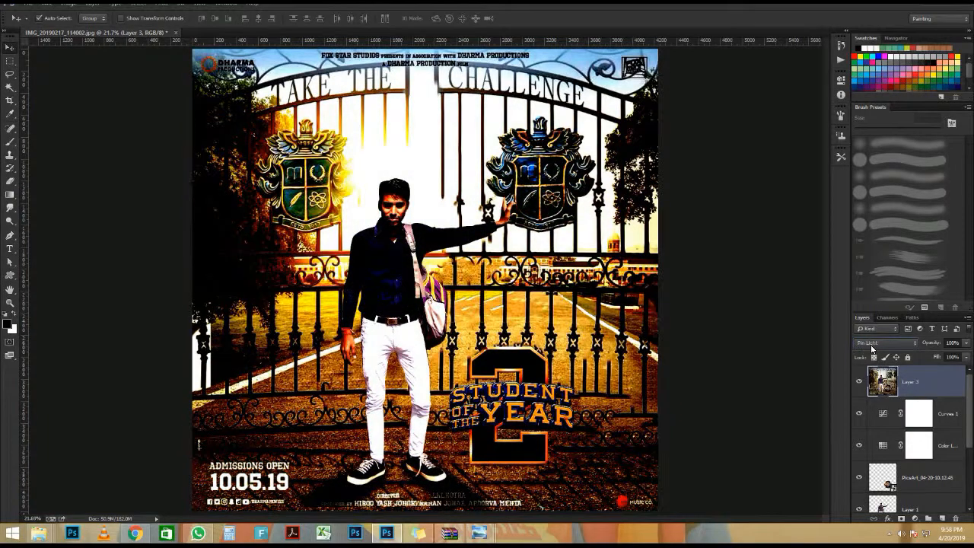
{"action": "scroll", "coordinate": [872, 348], "scroll_direction": "up", "scroll_amount": 4}
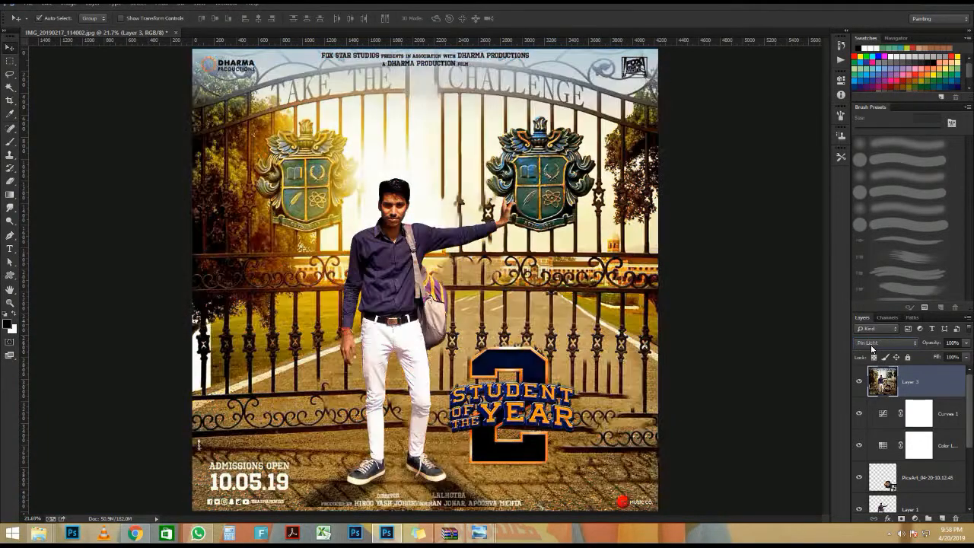
{"action": "scroll", "coordinate": [872, 348], "scroll_direction": "down", "scroll_amount": 2}
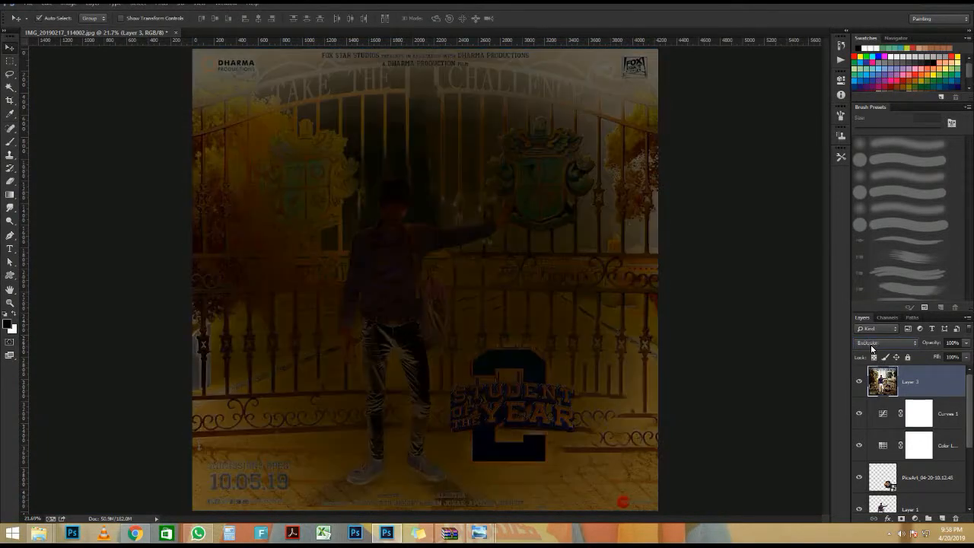
{"action": "scroll", "coordinate": [872, 348], "scroll_direction": "down", "scroll_amount": 3}
{"action": "scroll", "coordinate": [872, 348], "scroll_direction": "down", "scroll_amount": 1}
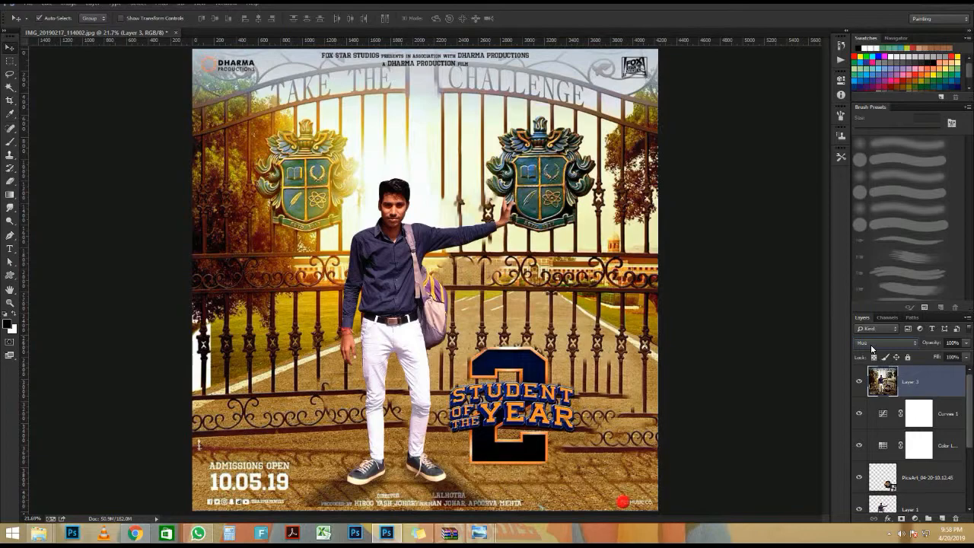
{"action": "scroll", "coordinate": [350, 167], "scroll_direction": "up", "scroll_amount": 4}
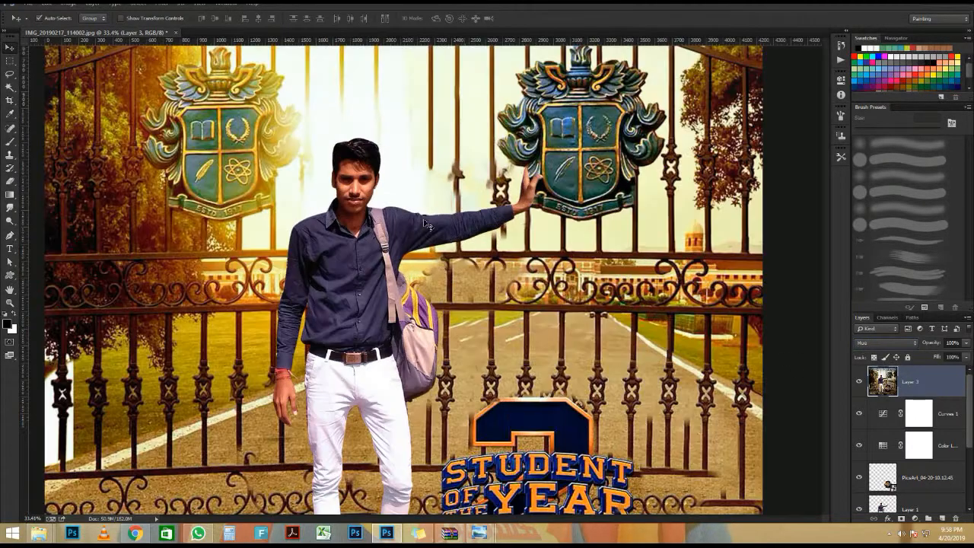
{"action": "scroll", "coordinate": [350, 167], "scroll_direction": "up", "scroll_amount": 1}
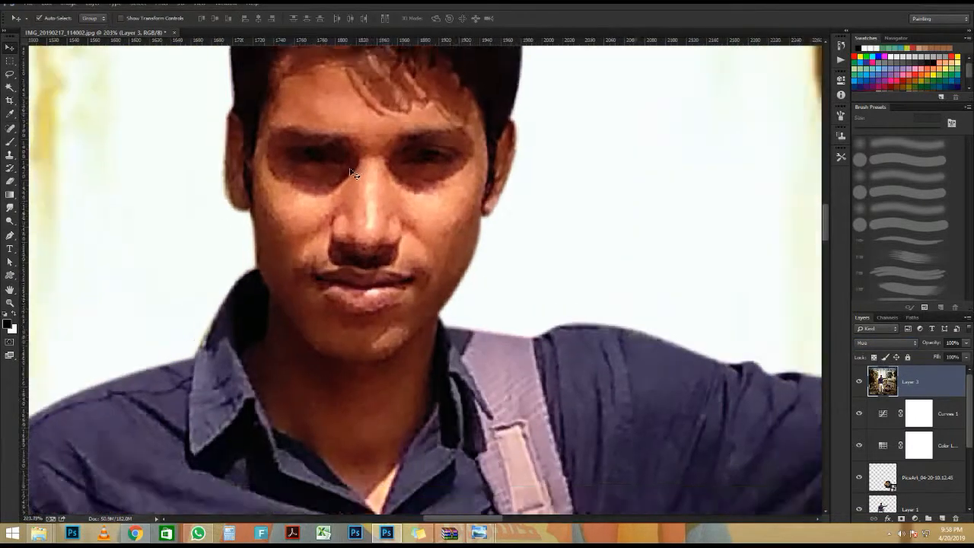
{"action": "scroll", "coordinate": [378, 207], "scroll_direction": "down", "scroll_amount": 5}
{"action": "scroll", "coordinate": [379, 207], "scroll_direction": "down", "scroll_amount": 2}
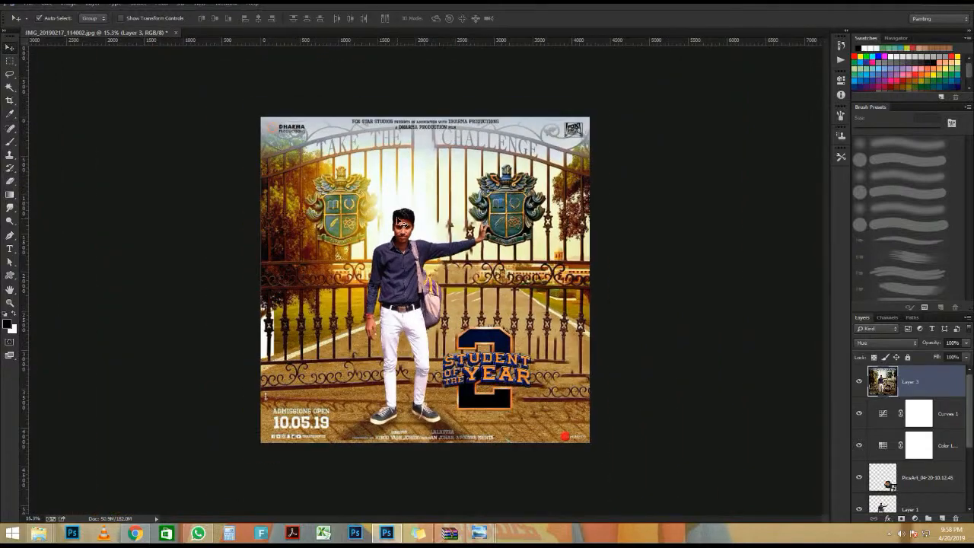
{"action": "scroll", "coordinate": [398, 220], "scroll_direction": "down", "scroll_amount": 1}
{"action": "scroll", "coordinate": [398, 221], "scroll_direction": "up", "scroll_amount": 4}
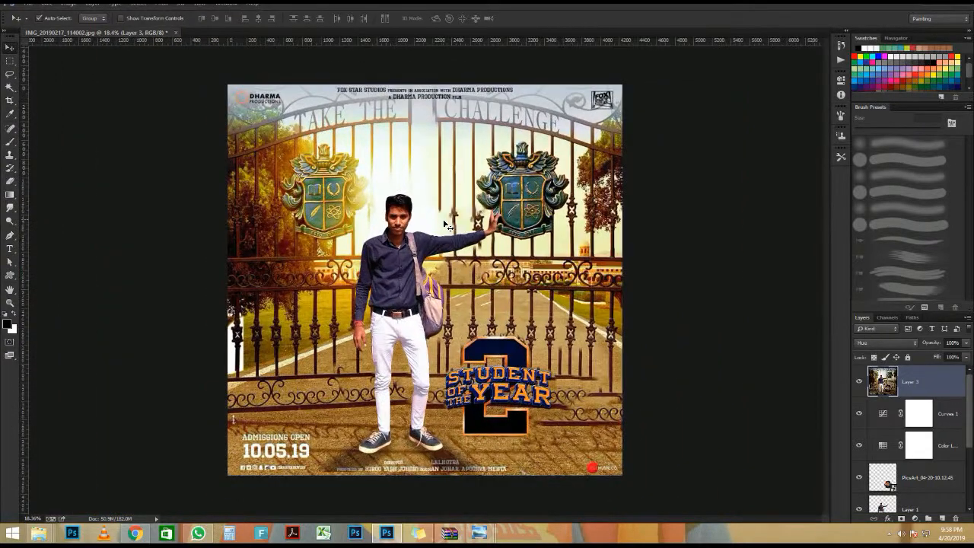
{"action": "scroll", "coordinate": [445, 231], "scroll_direction": "down", "scroll_amount": 1}
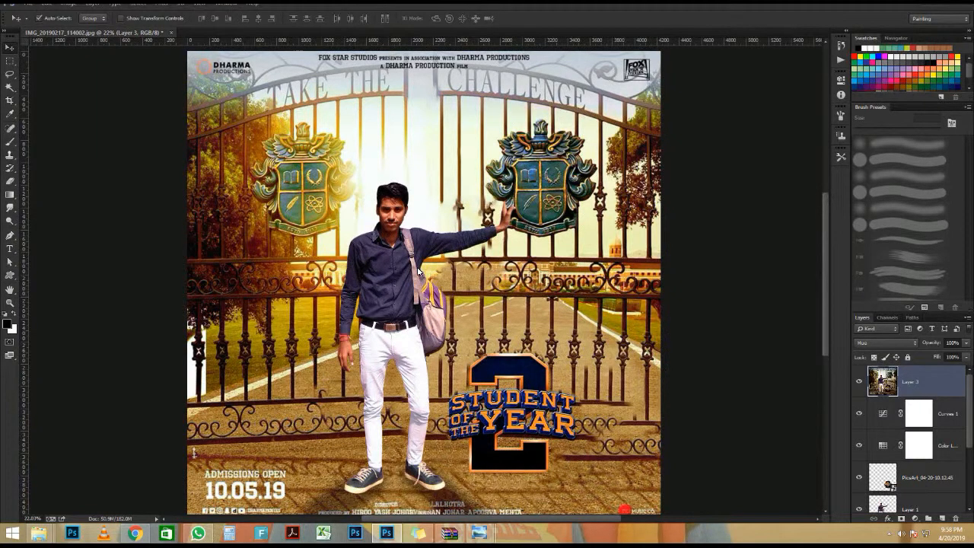
{"action": "key", "text": "ctrl+s"}
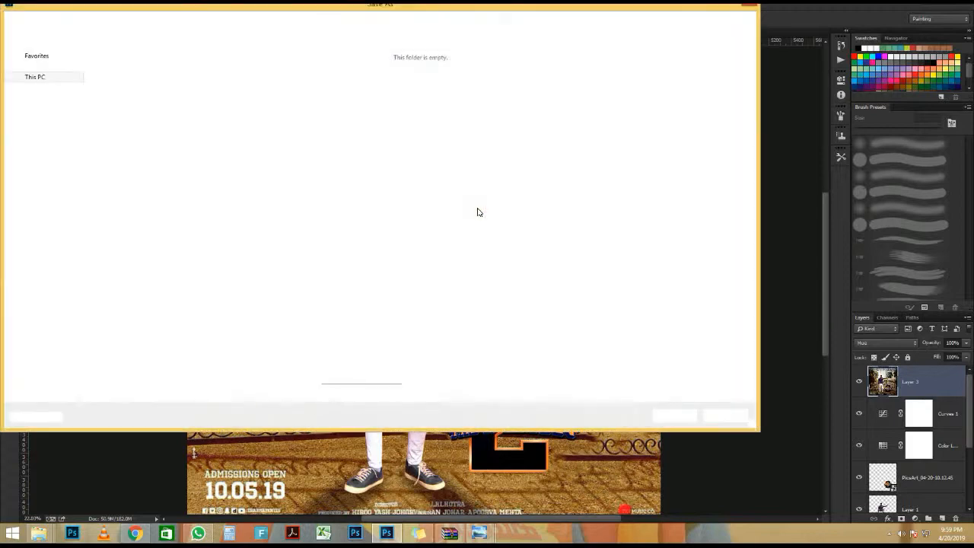
{"action": "left_click", "coordinate": [751, 8]}
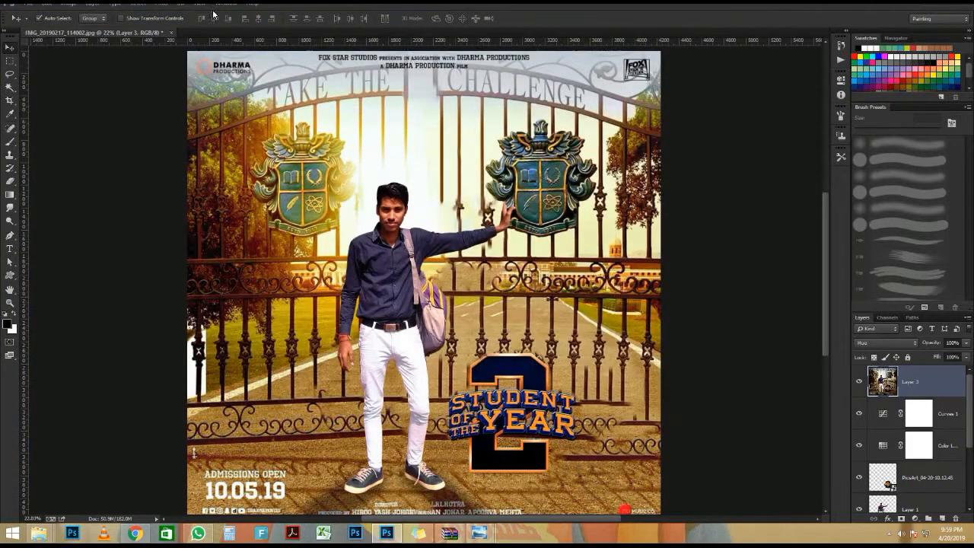
Try a further Camera Raw adjustment on the graded stamped layer with temperature +5, tint -4 and exposure +0.40.
{"action": "left_click", "coordinate": [158, 8]}
{"action": "left_click", "coordinate": [213, 74]}
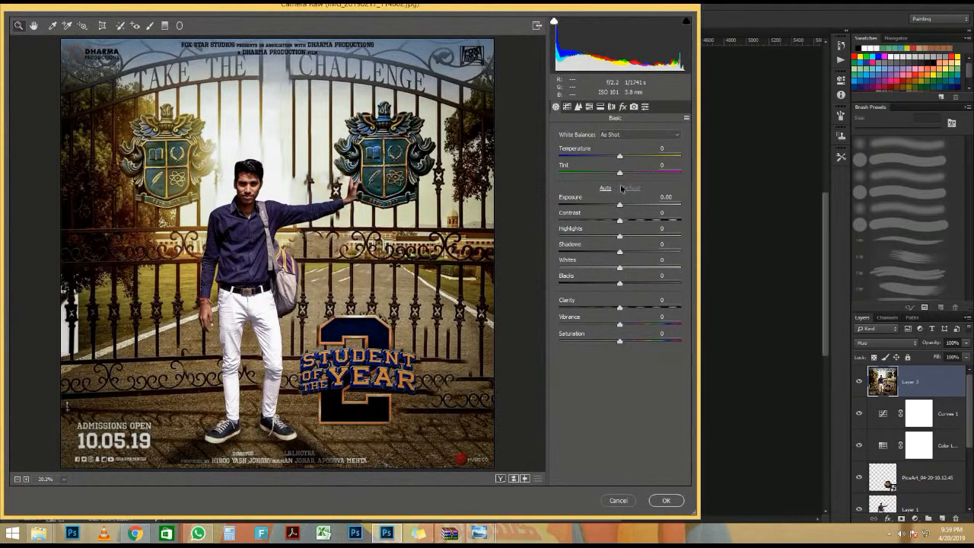
{"action": "left_click_drag", "start_coordinate": [620, 159], "coordinate": [587, 173]}
{"action": "left_click_drag", "start_coordinate": [615, 174], "coordinate": [625, 204]}
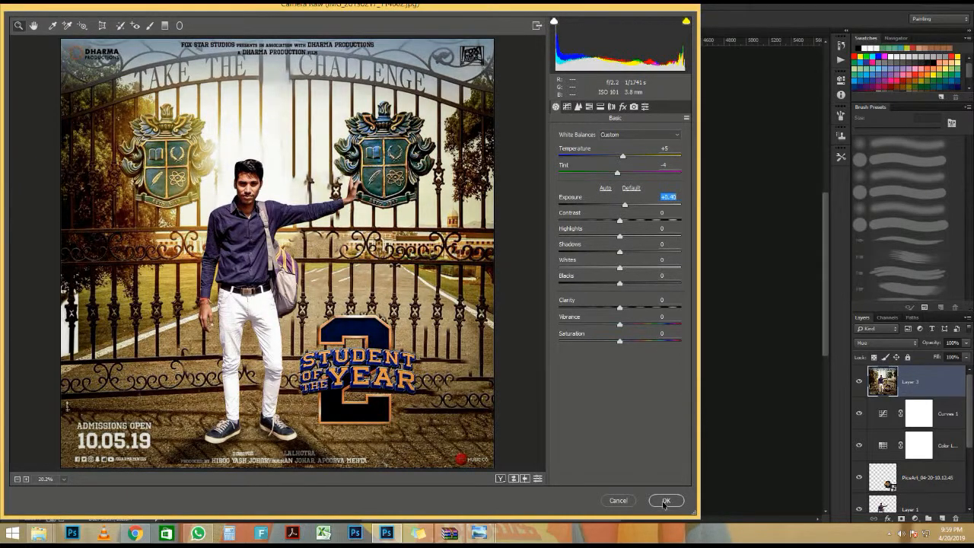
{"action": "left_click", "coordinate": [631, 499]}
{"action": "left_click", "coordinate": [163, 4]}
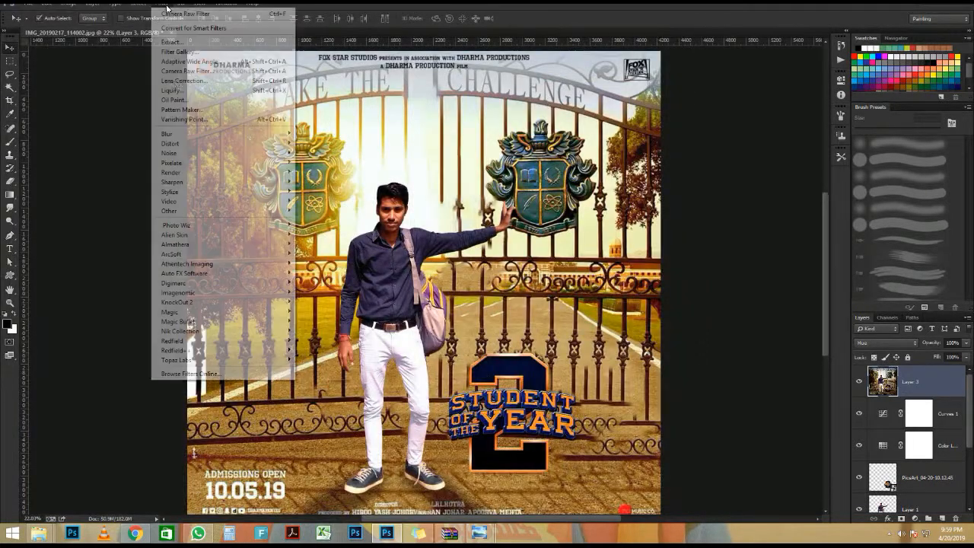
Stamp all visible layers into a new layer at the top and open it in the Color Efex Pro 4 filter.
{"action": "left_click", "coordinate": [943, 386]}
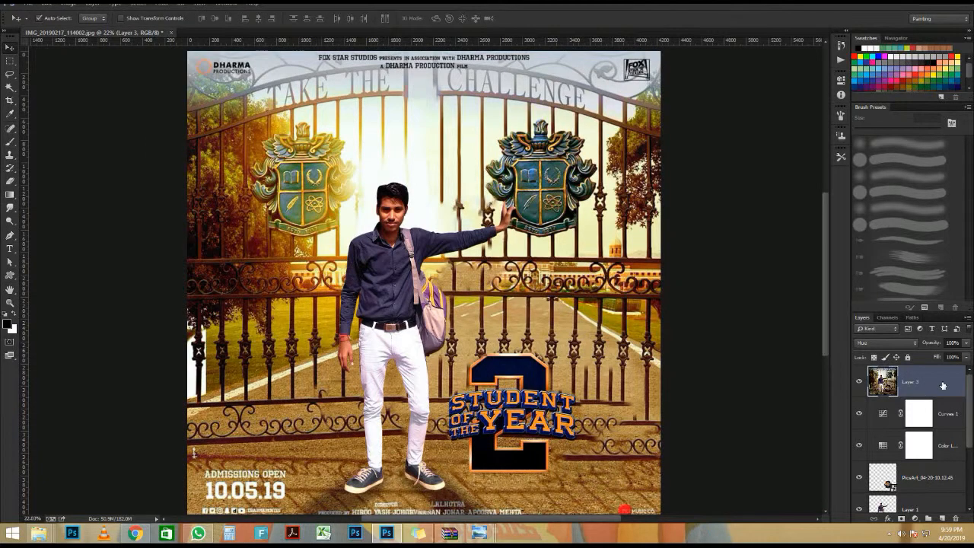
{"action": "key", "text": "ctrl+alt+shift+e"}
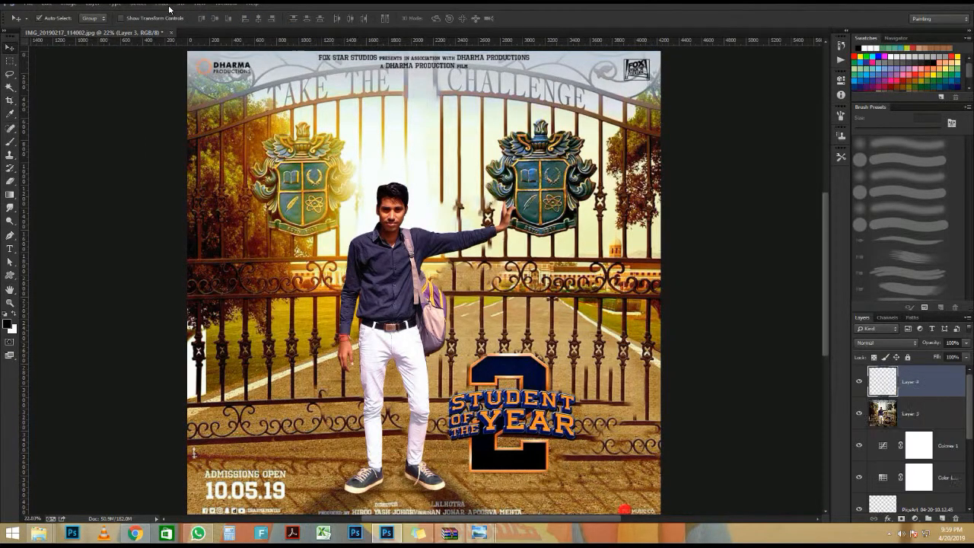
{"action": "left_click", "coordinate": [163, 4]}
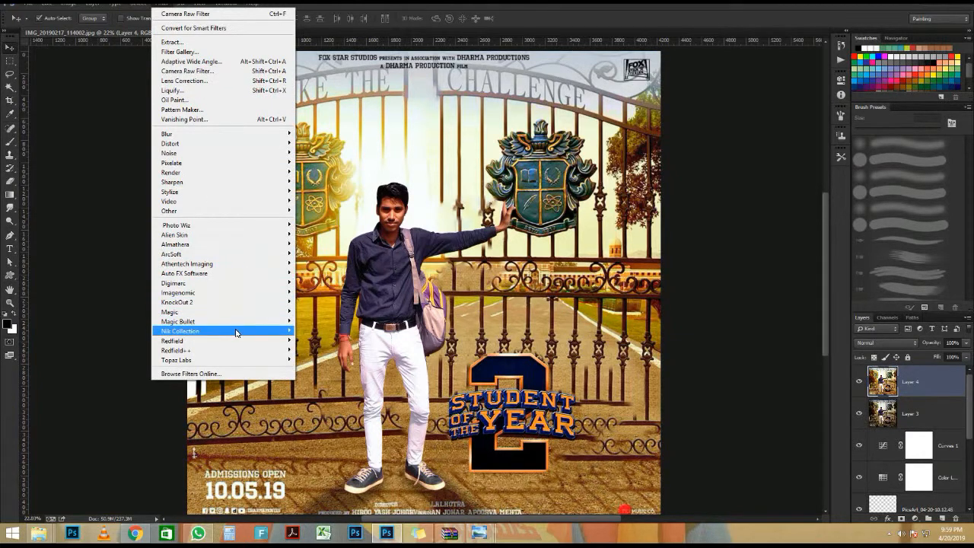
{"action": "mouse_move", "coordinate": [235, 332]}
{"action": "left_click", "coordinate": [343, 341]}
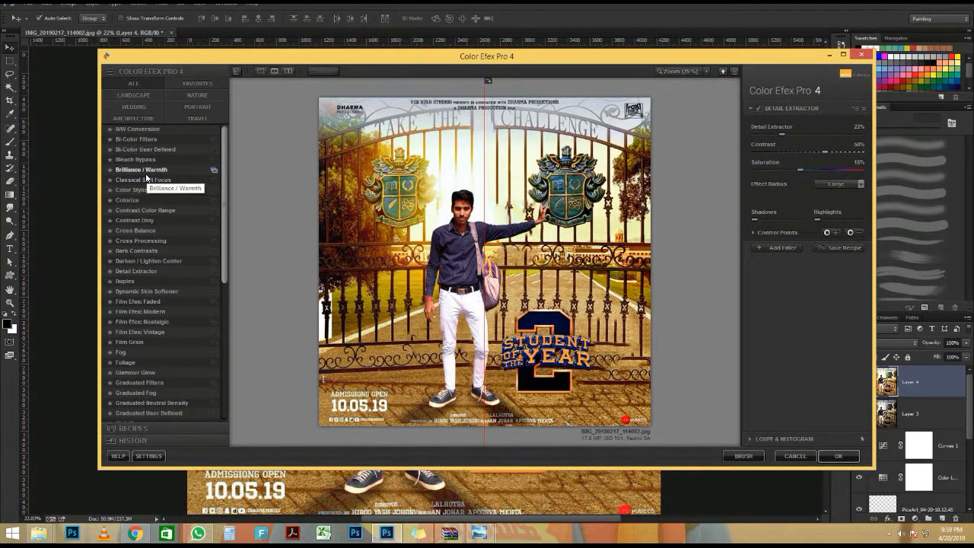
Preview Colorize, Contrast Color Range, Darken / Lighten Center, Detail Extractor, Dynamic Skin Softener and the Film Efex filters in a split before-and-after view.
{"action": "left_click", "coordinate": [152, 191]}
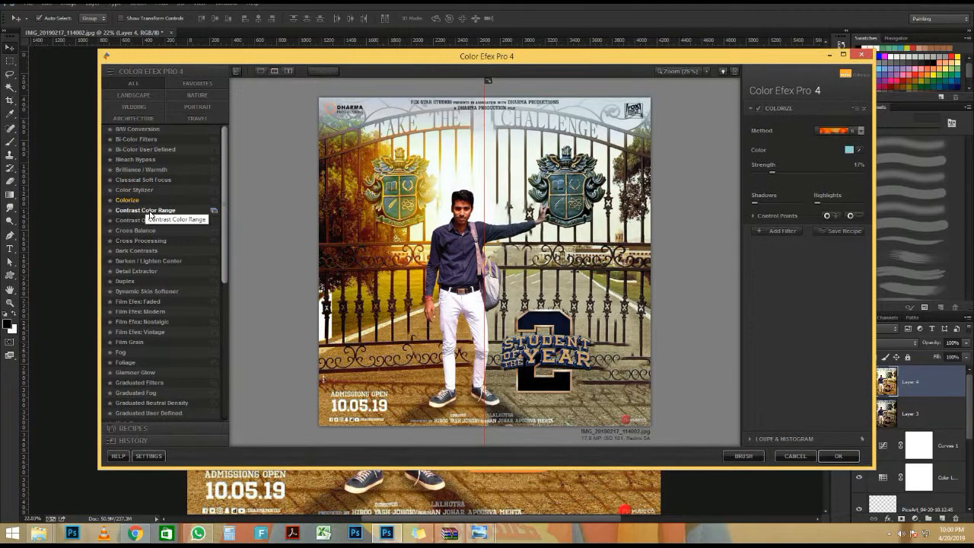
{"action": "left_click", "coordinate": [144, 210]}
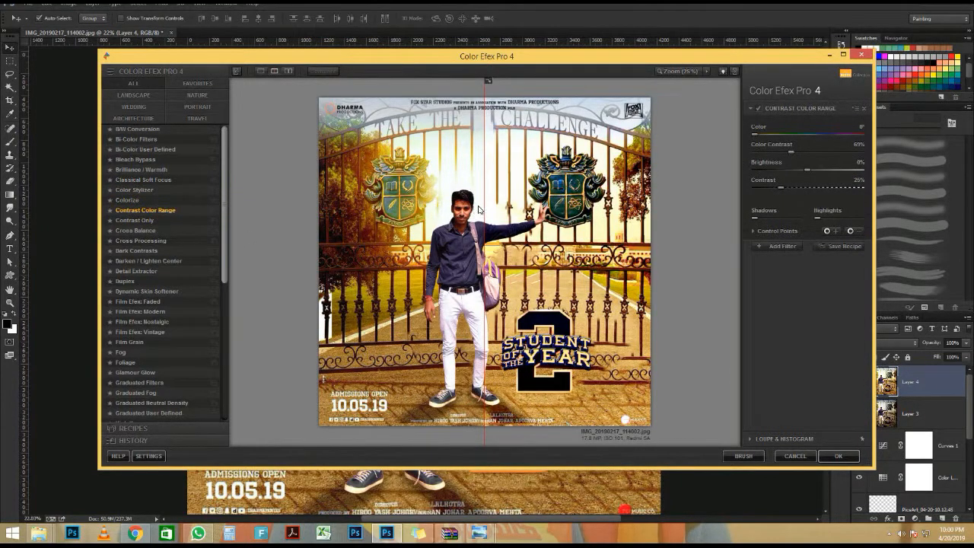
{"action": "left_click_drag", "start_coordinate": [482, 207], "coordinate": [460, 249]}
{"action": "left_click", "coordinate": [146, 260]}
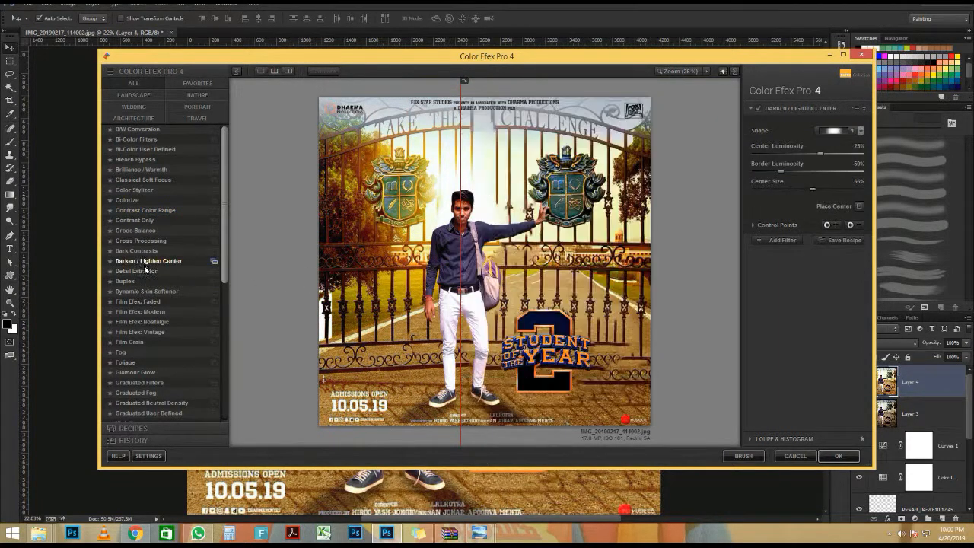
{"action": "left_click", "coordinate": [145, 272]}
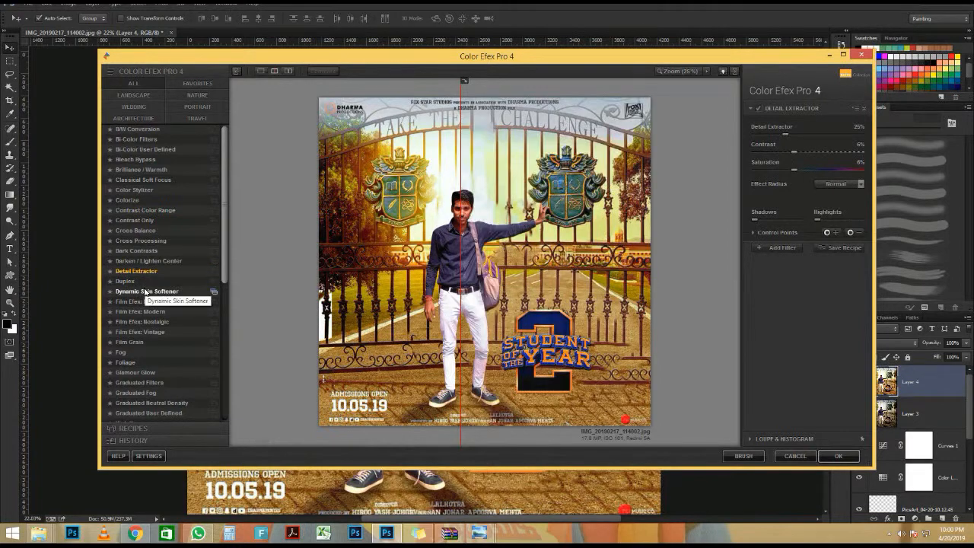
{"action": "left_click", "coordinate": [145, 291]}
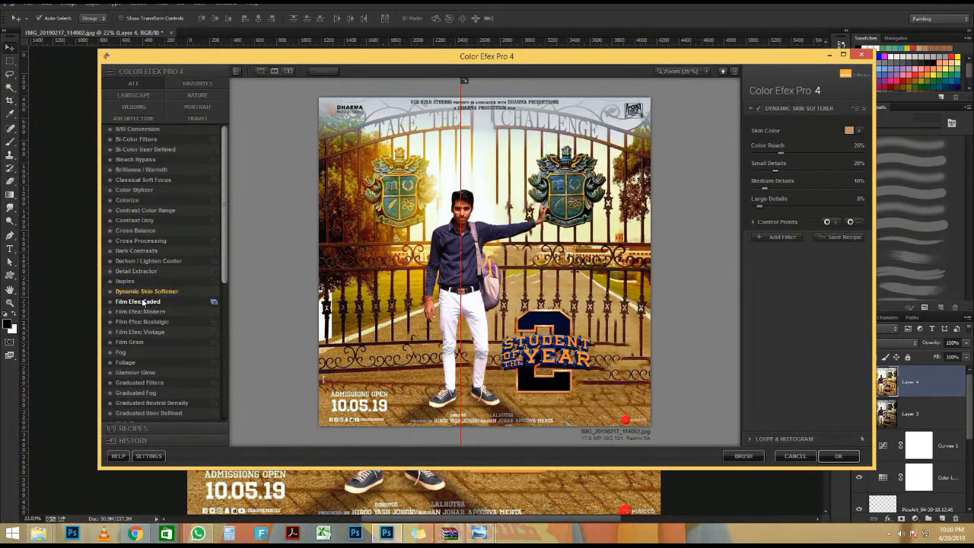
{"action": "left_click", "coordinate": [142, 302]}
{"action": "left_click", "coordinate": [143, 312]}
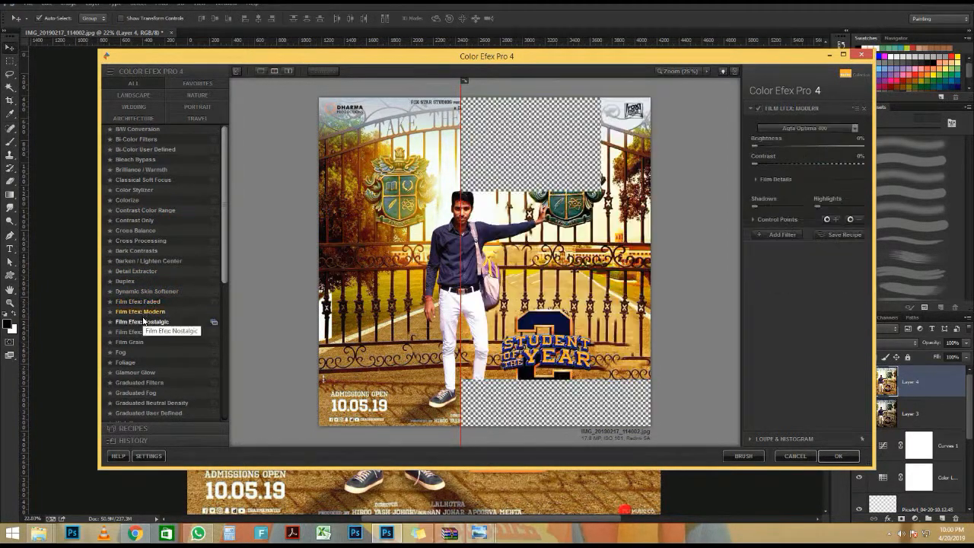
{"action": "left_click", "coordinate": [145, 322]}
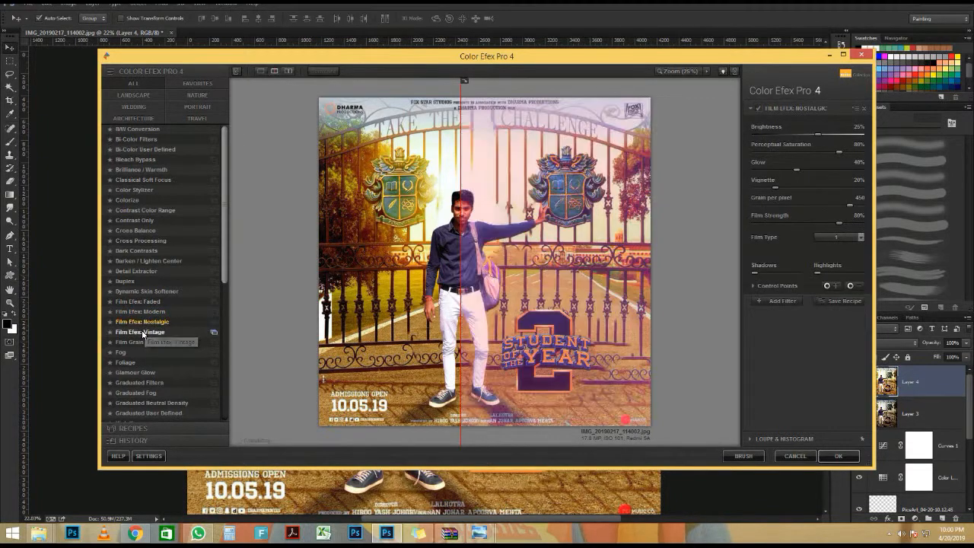
{"action": "left_click", "coordinate": [142, 333]}
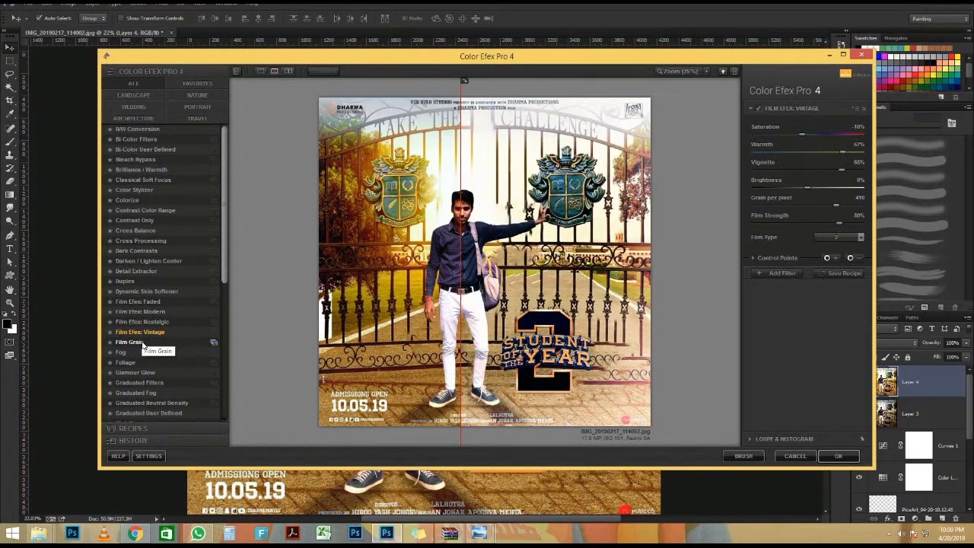
Apply the Film Grain filter to the newly stamped layer and inspect the man's face and the whole poster.
{"action": "left_click", "coordinate": [143, 343]}
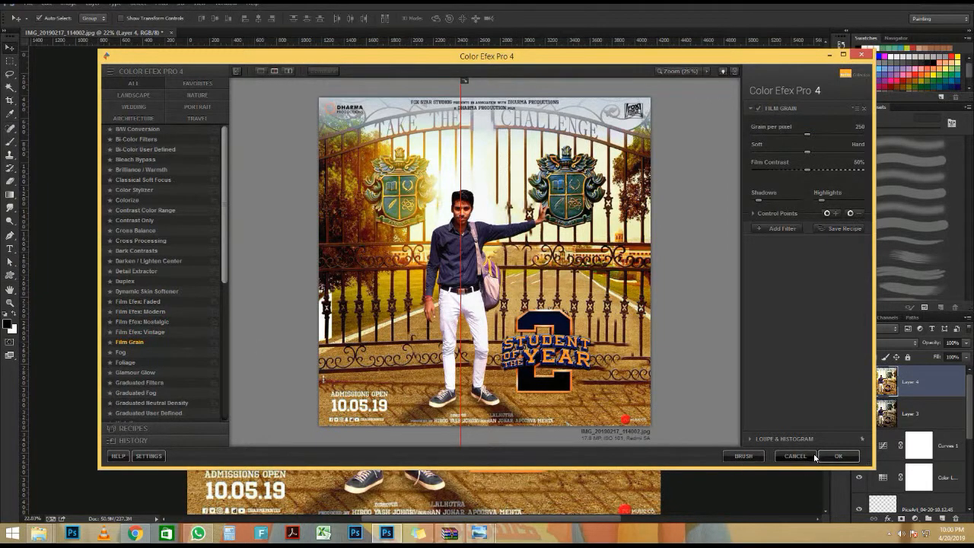
{"action": "left_click", "coordinate": [837, 456]}
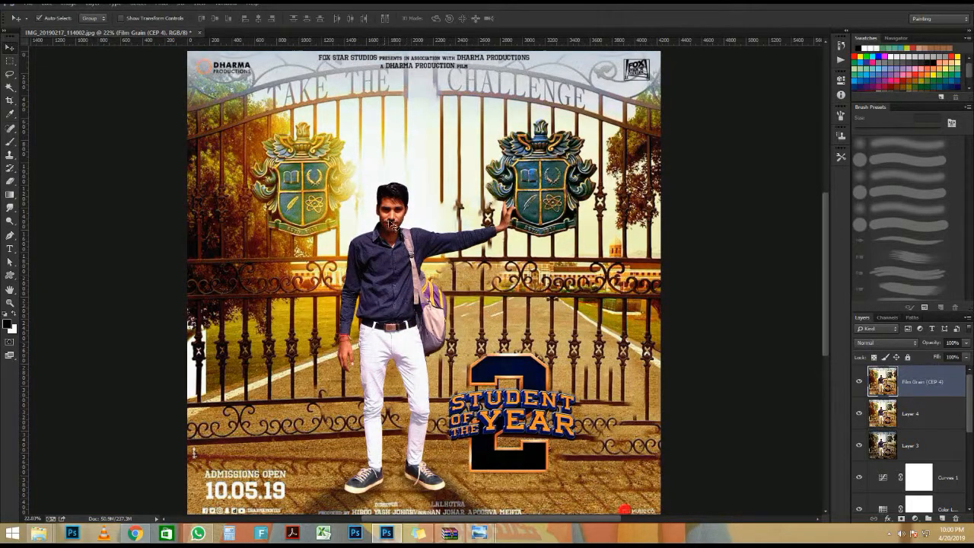
{"action": "scroll", "coordinate": [394, 217], "scroll_direction": "up", "scroll_amount": 9}
{"action": "scroll", "coordinate": [399, 218], "scroll_direction": "down", "scroll_amount": 5}
{"action": "scroll", "coordinate": [399, 218], "scroll_direction": "down", "scroll_amount": 3}
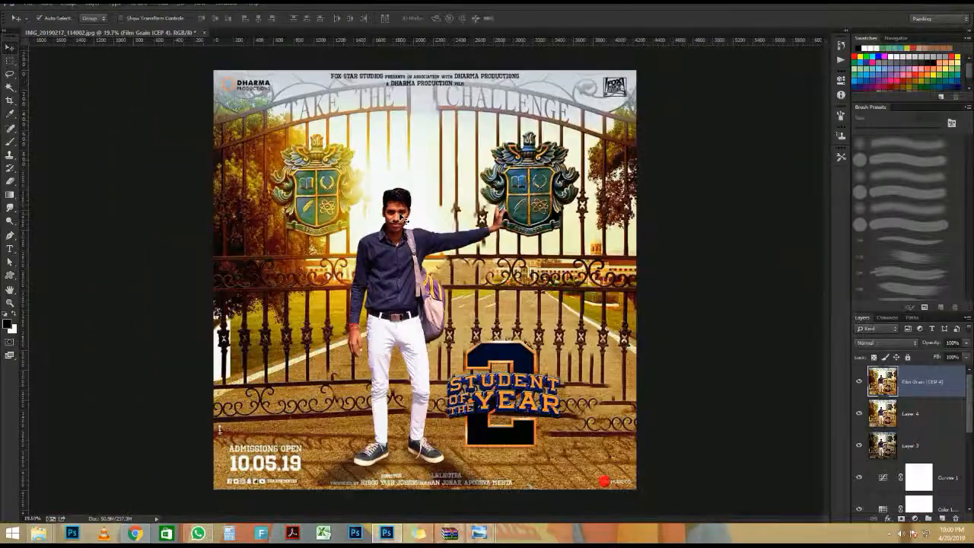
{"action": "scroll", "coordinate": [396, 224], "scroll_direction": "up", "scroll_amount": 1}
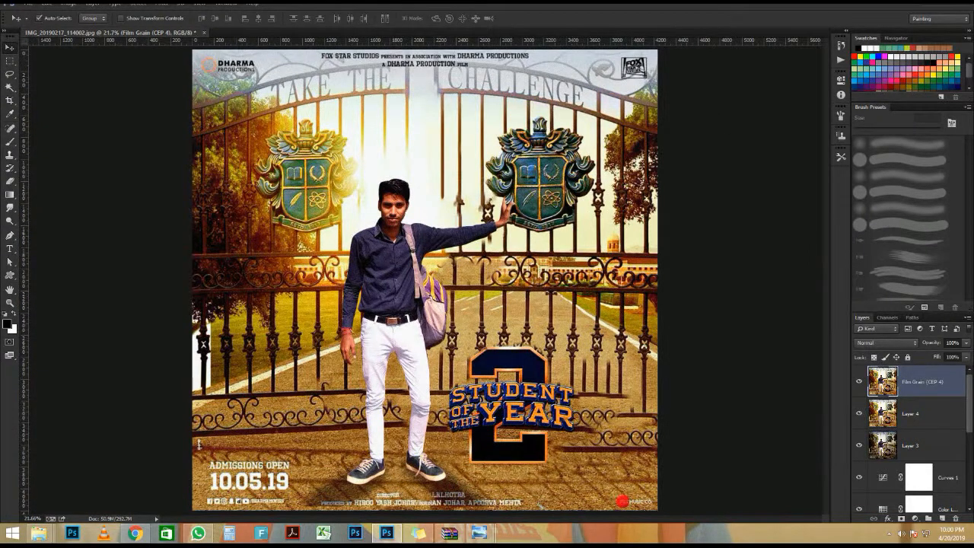
{"action": "scroll", "coordinate": [412, 261], "scroll_direction": "down", "scroll_amount": 1}
{"action": "scroll", "coordinate": [412, 261], "scroll_direction": "up", "scroll_amount": 1}
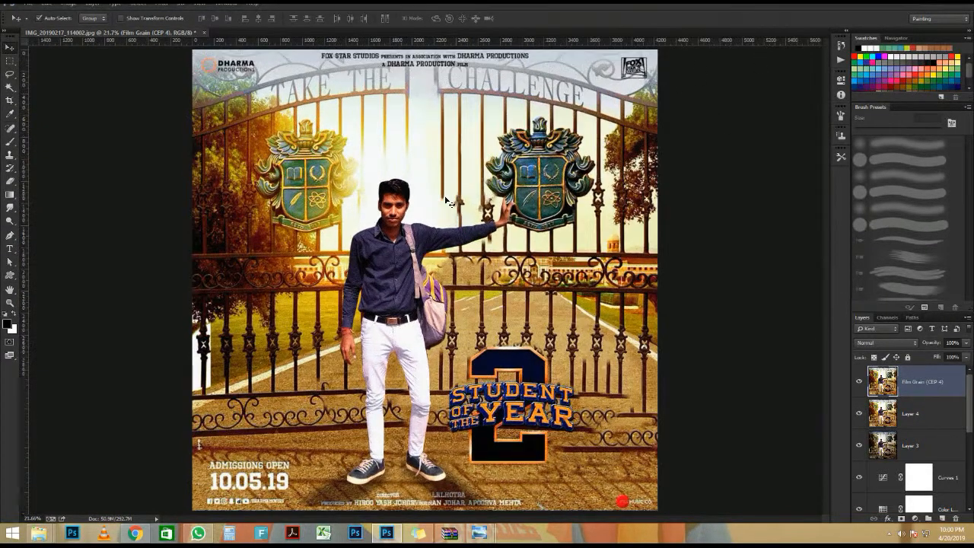